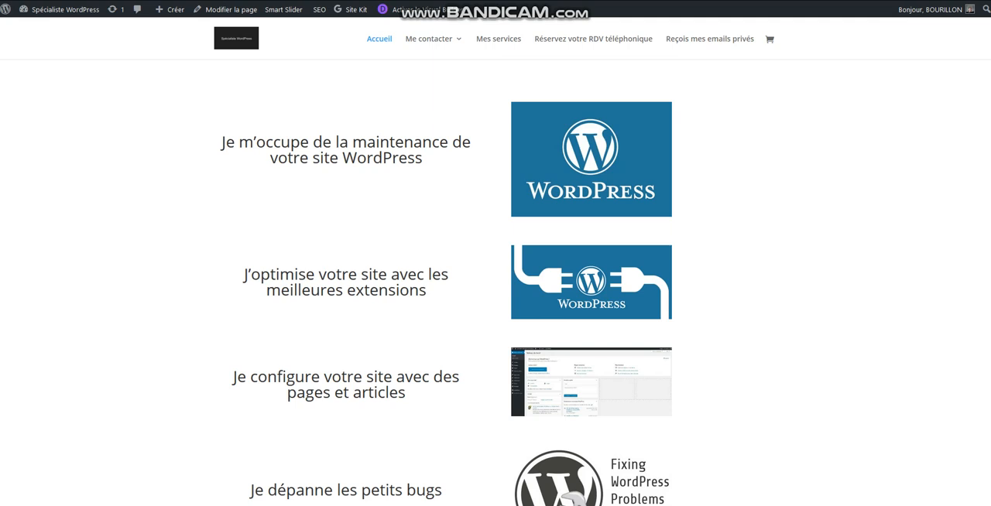
Create a new page and title it "Page présentation".
mouse_move(170, 10)
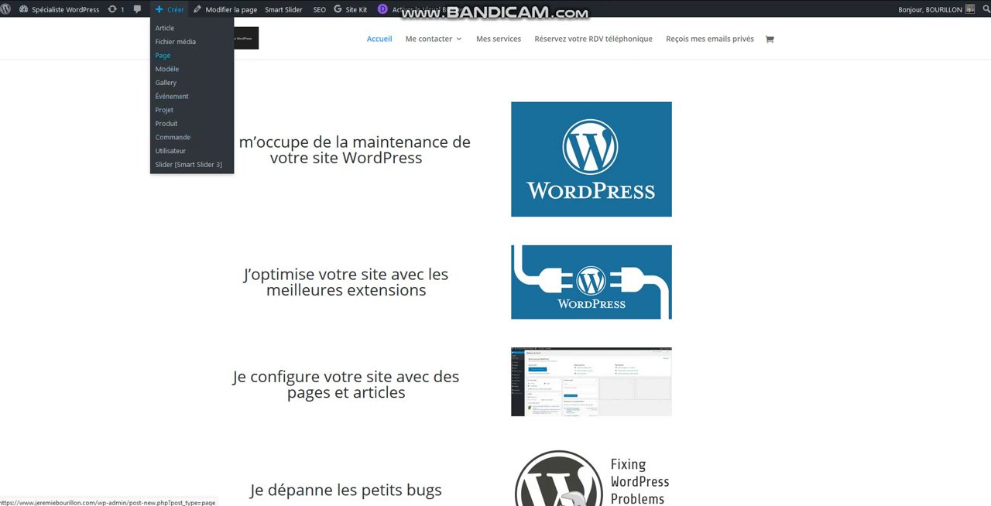
left_click(163, 55)
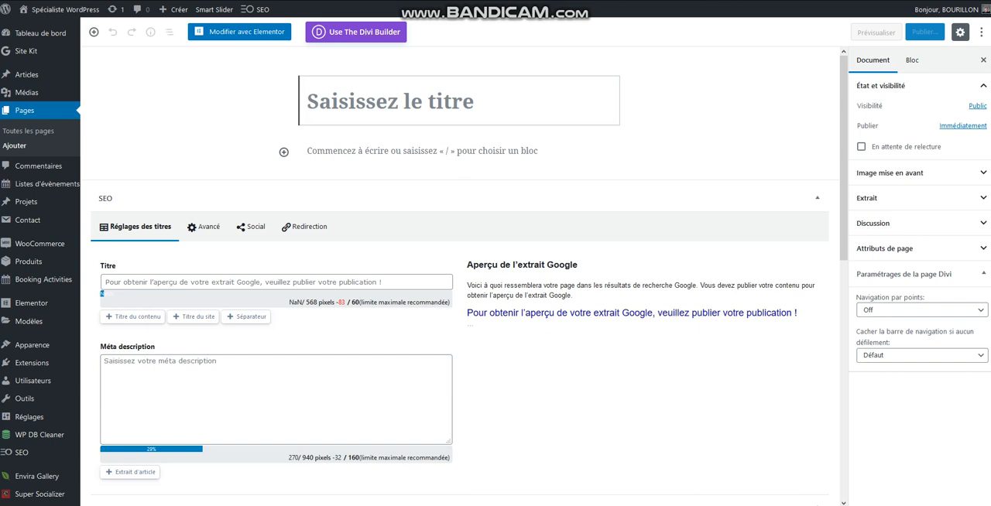
type("Pa")
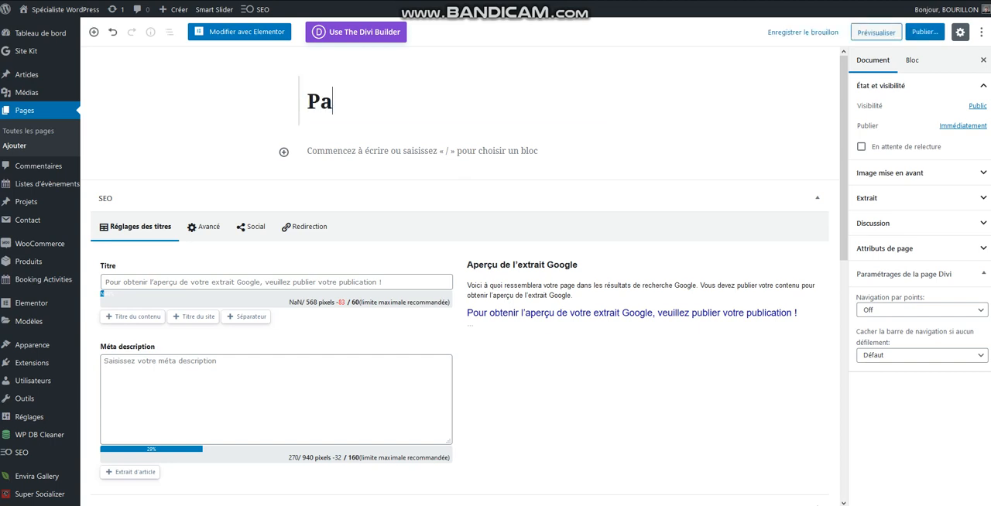
type("ge présentation")
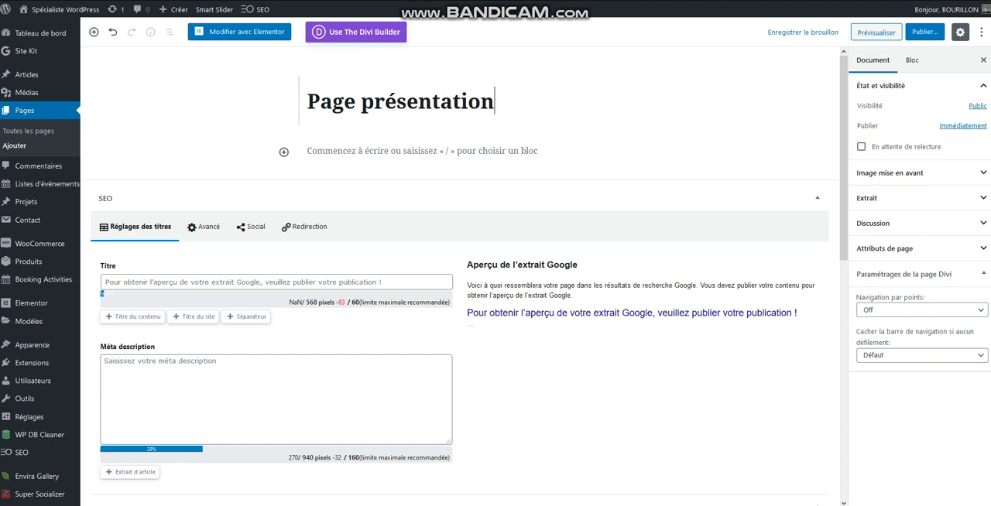
Copy the page title "Page présentation" into the SEO title field.
key("ctrl+a")
key("ctrl+c")
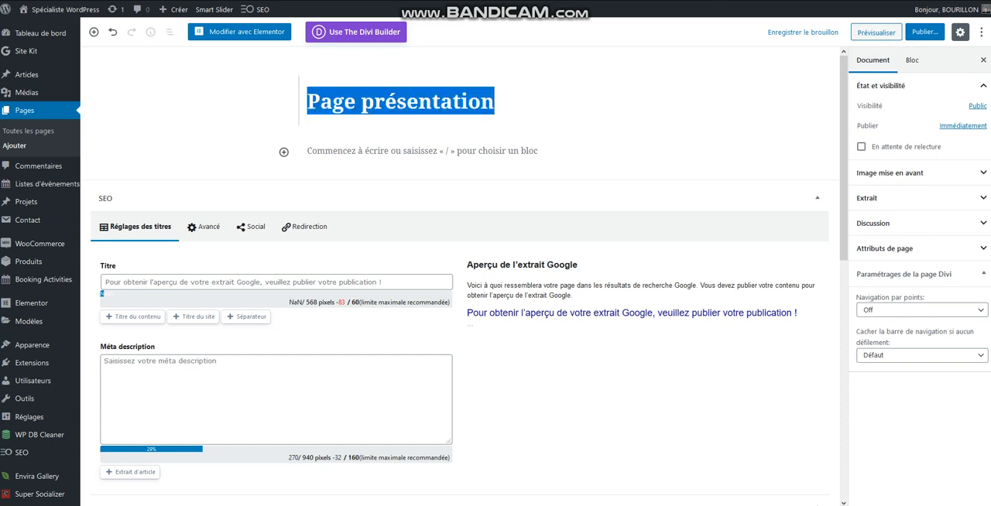
left_click(276, 282)
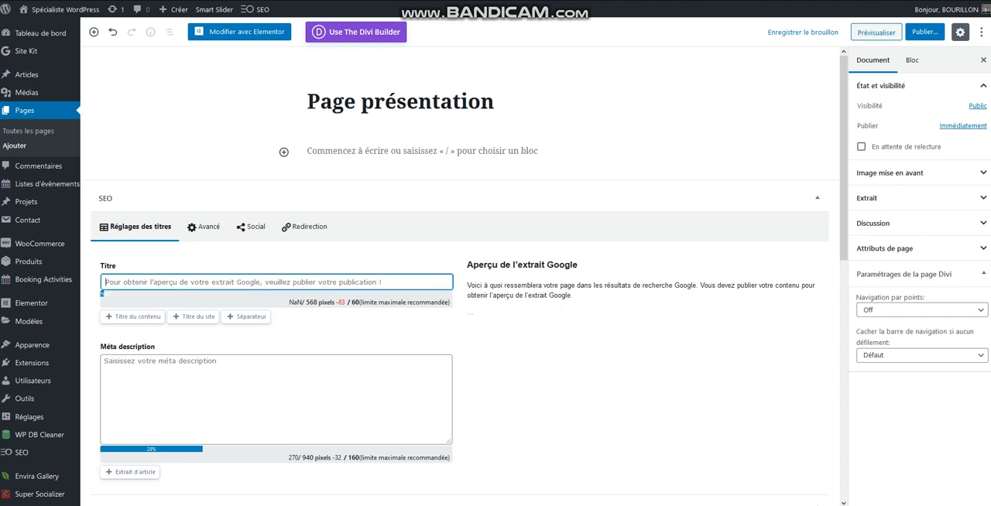
key("ctrl+v")
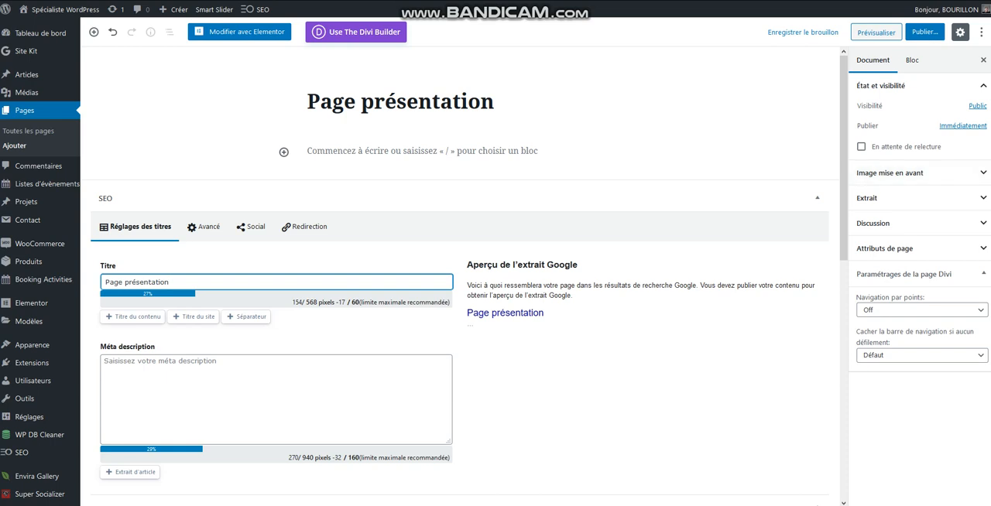
Add a paragraph block under the title with the text "Voici le début de l'article.".
scroll(41, 263, "down", 1)
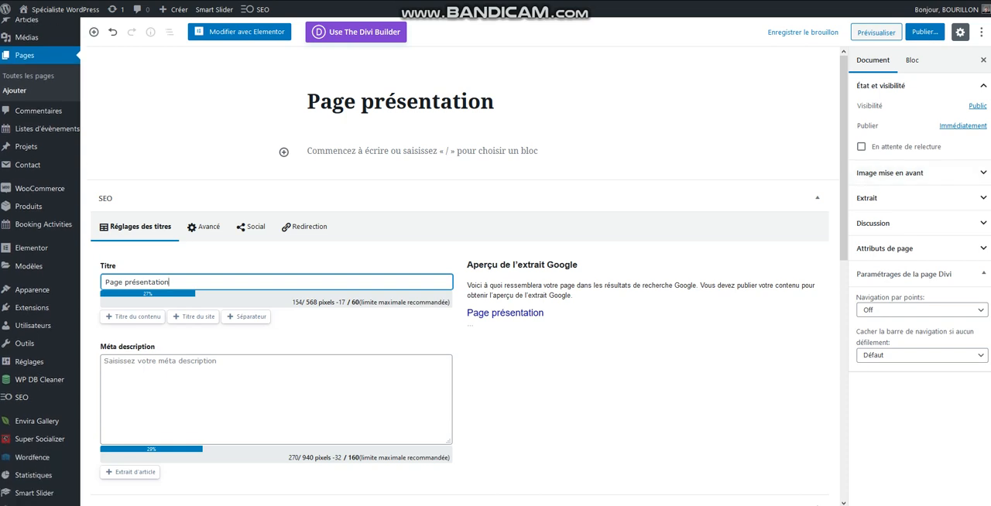
scroll(465, 279, "down", 2)
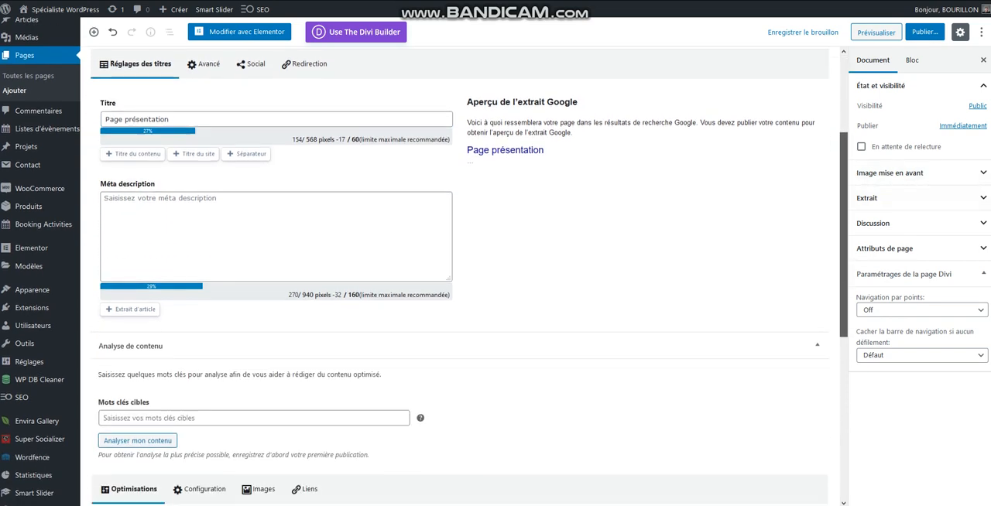
scroll(465, 279, "down", 2)
scroll(465, 279, "up", 4)
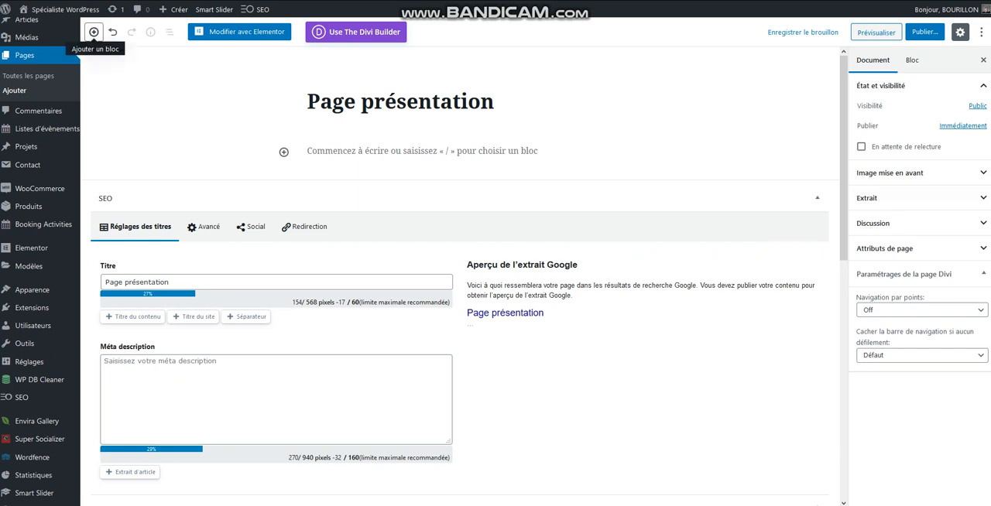
left_click(94, 32)
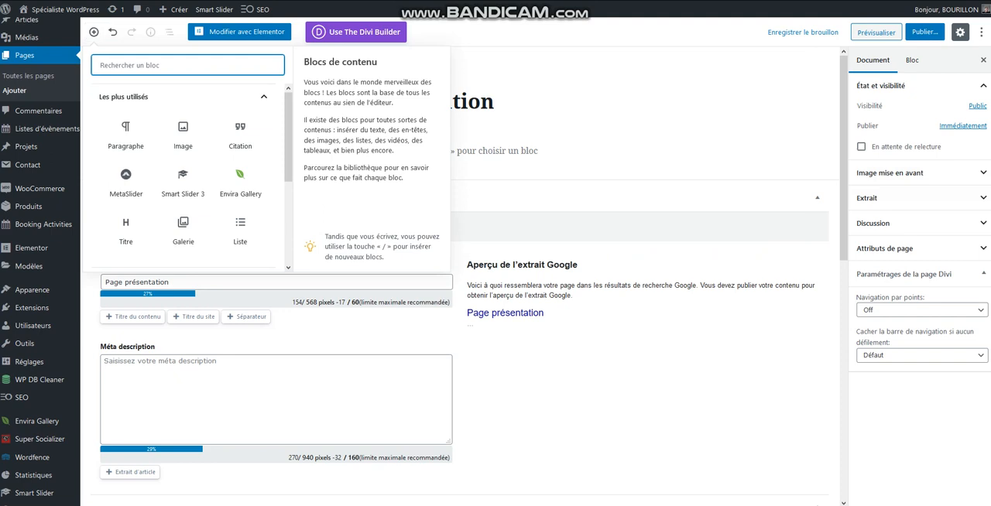
left_click(126, 134)
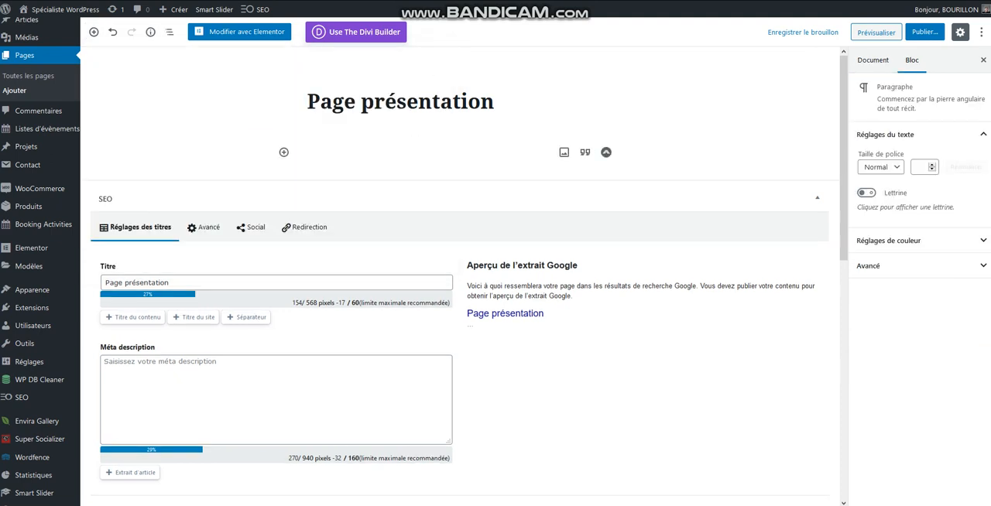
type("Voici le dé")
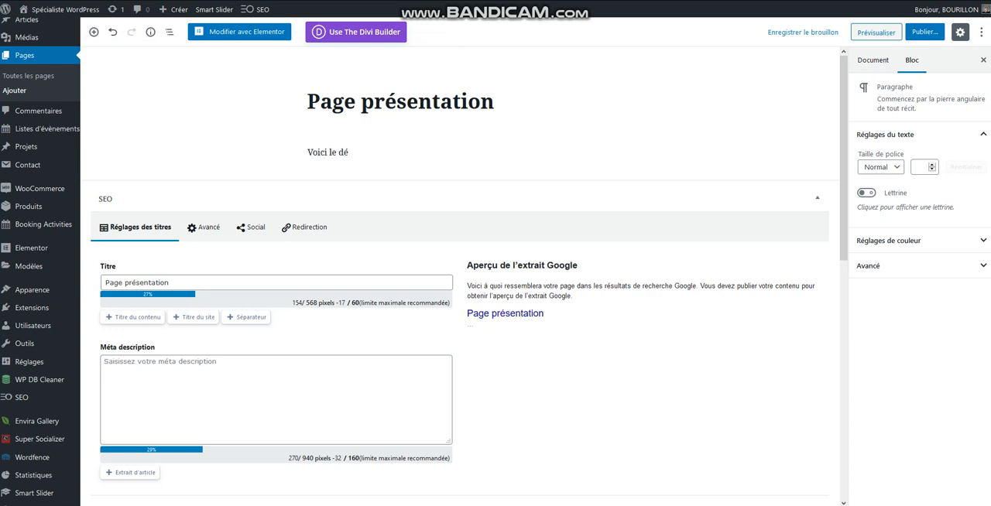
type("but de l'article.")
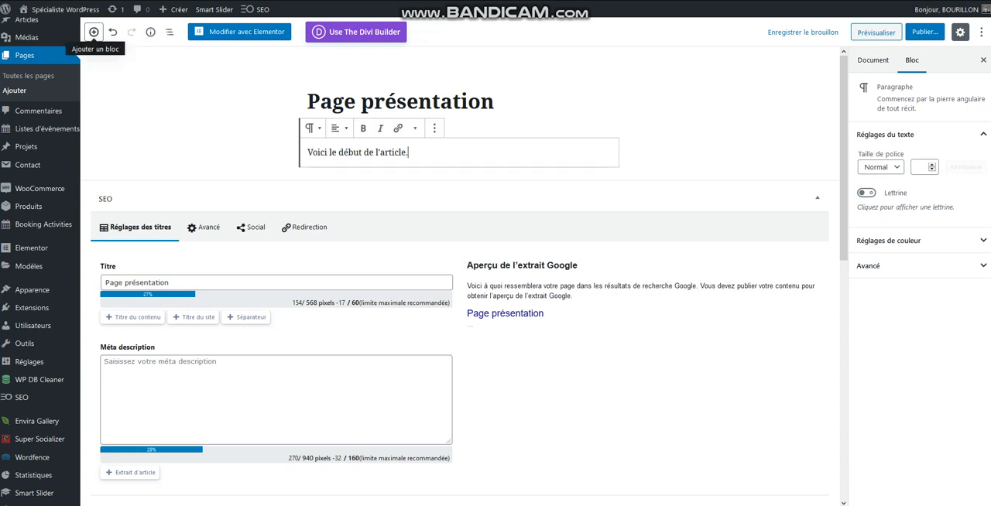
Add an image block below the paragraph and fill it with plugin-Wordpress-1.png from the media library.
left_click(93, 32)
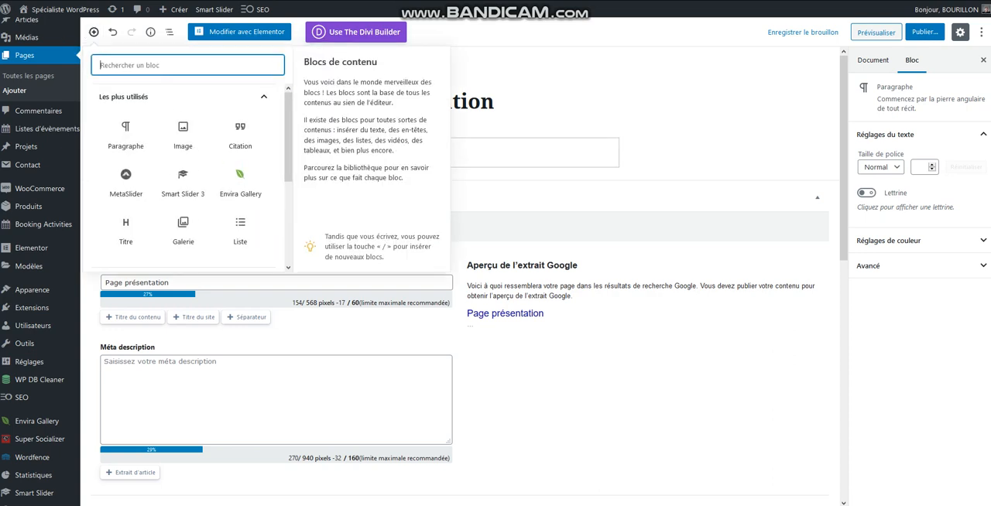
left_click(183, 133)
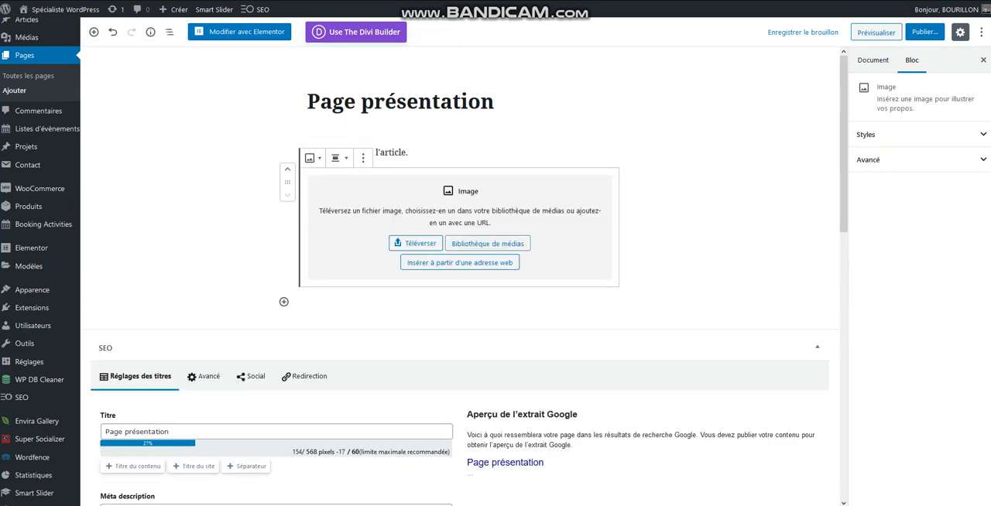
left_click(487, 243)
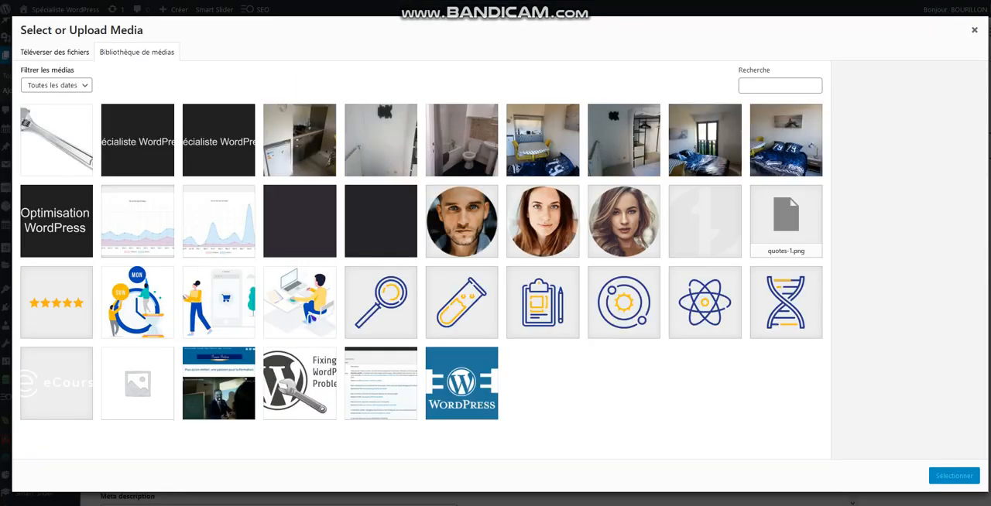
left_click(457, 381)
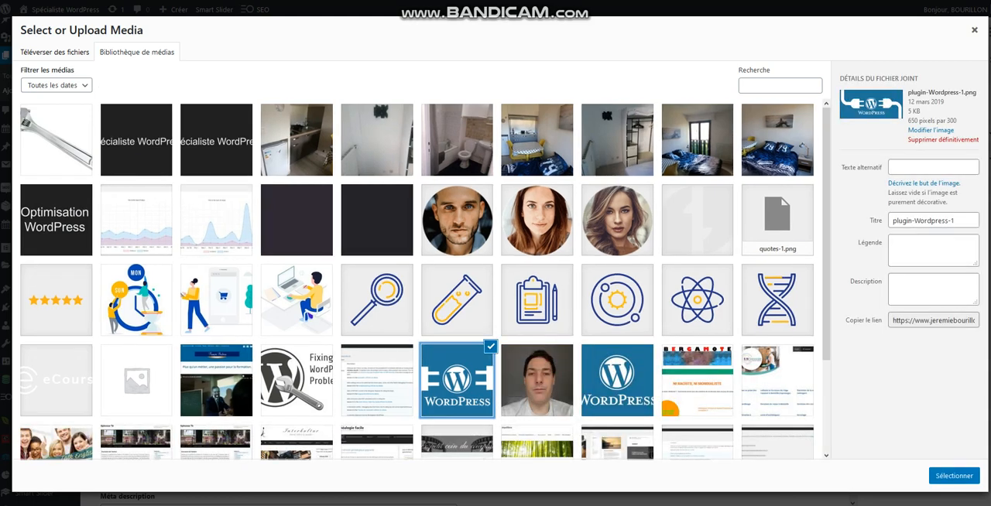
left_click(954, 476)
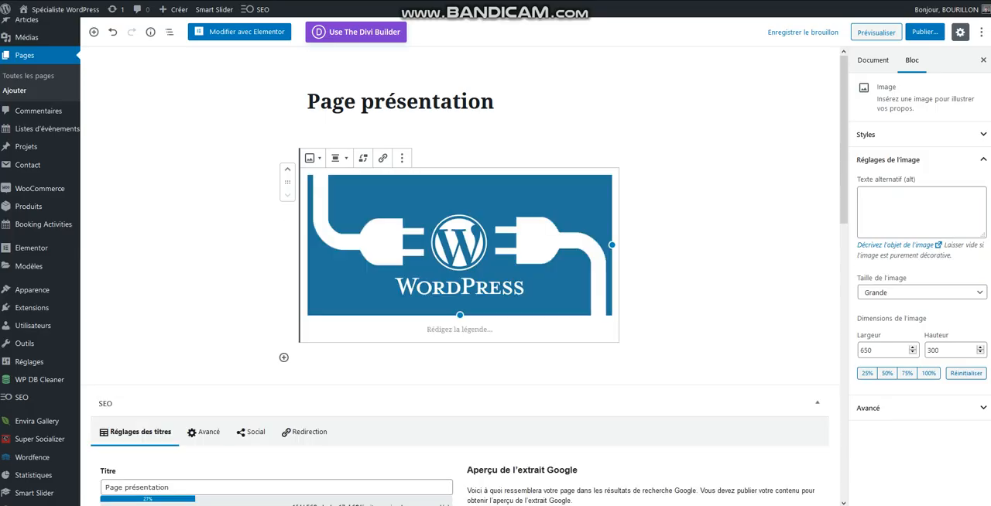
Add a paragraph block below the image with the text "La suite de la page....".
scroll(474, 276, "down", 1)
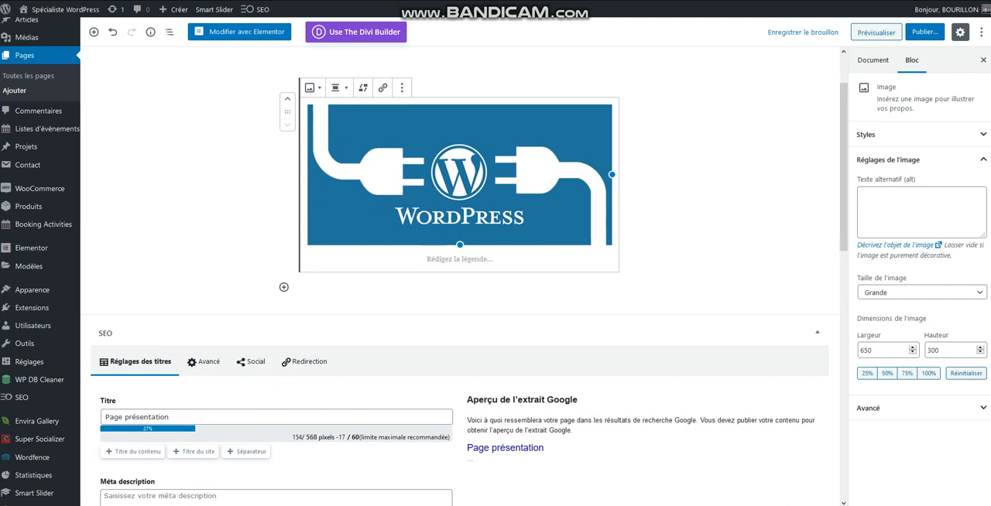
left_click(94, 32)
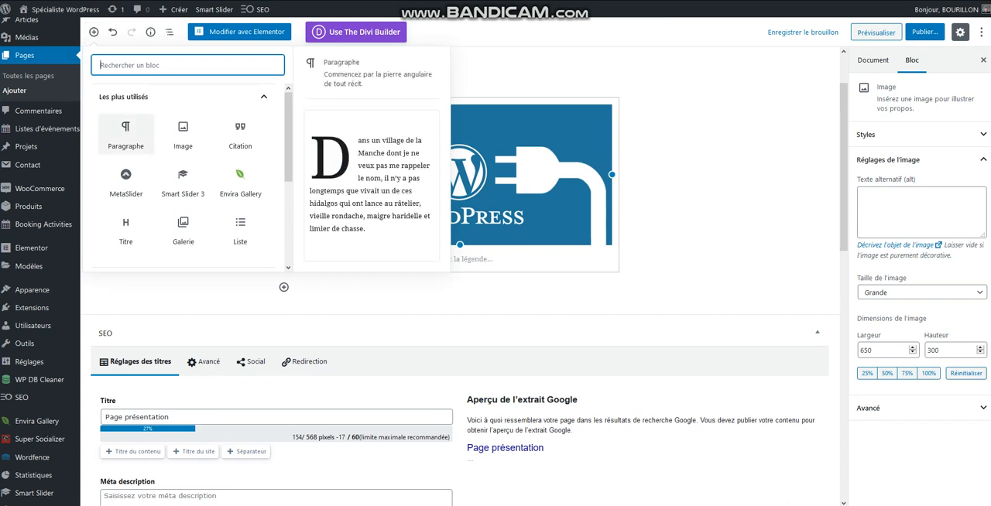
left_click(126, 131)
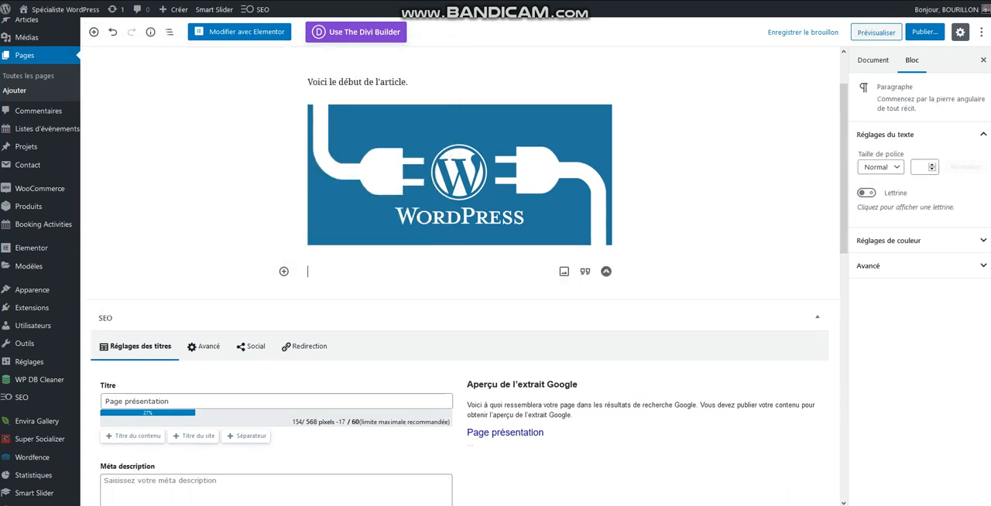
type("La sui")
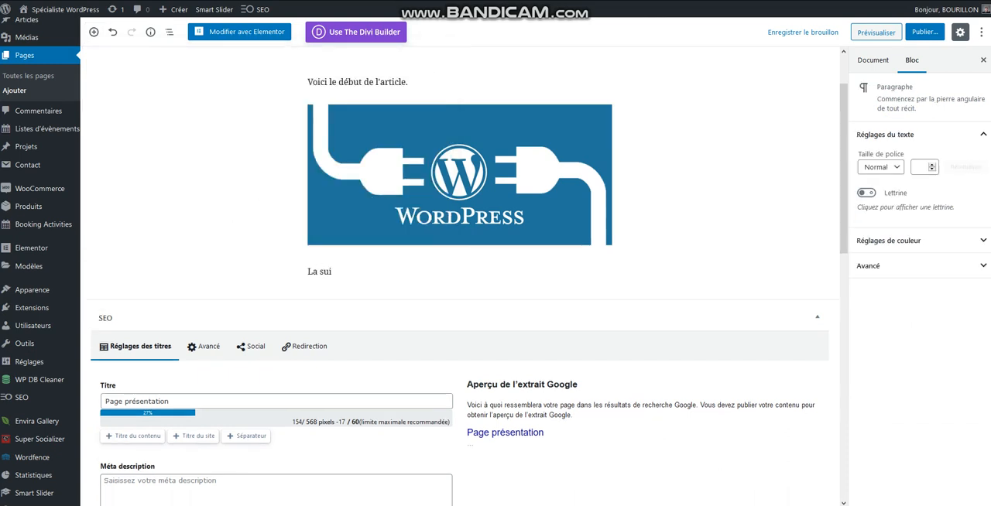
type("te de la ")
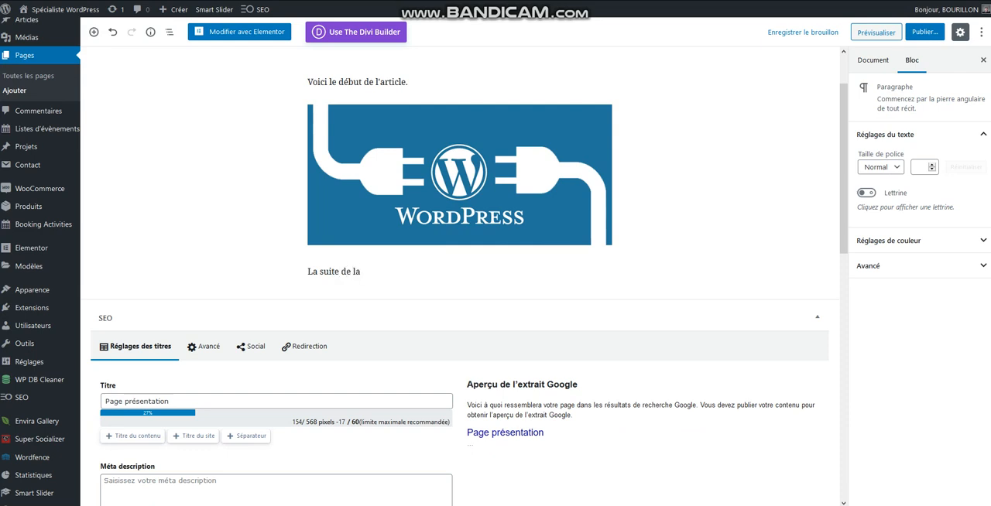
type("page....")
left_click(720, 209)
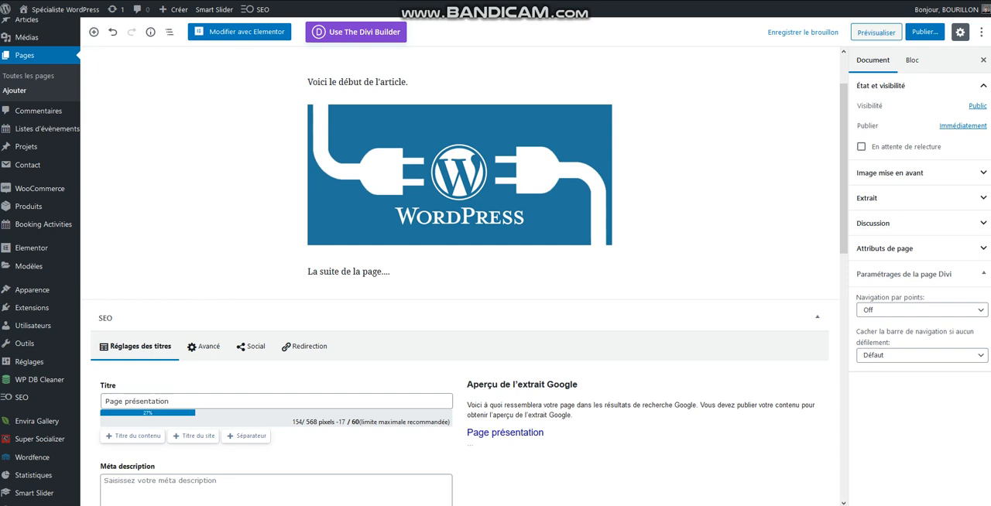
Add a quote block at the end of the page reading "Travailler pour réussir !!", leaving its source empty.
left_click(94, 32)
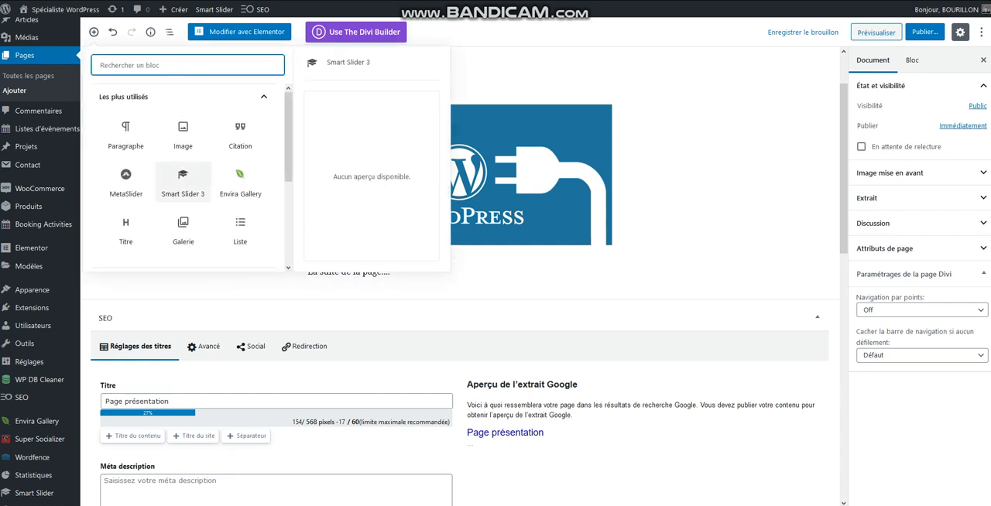
left_click(240, 133)
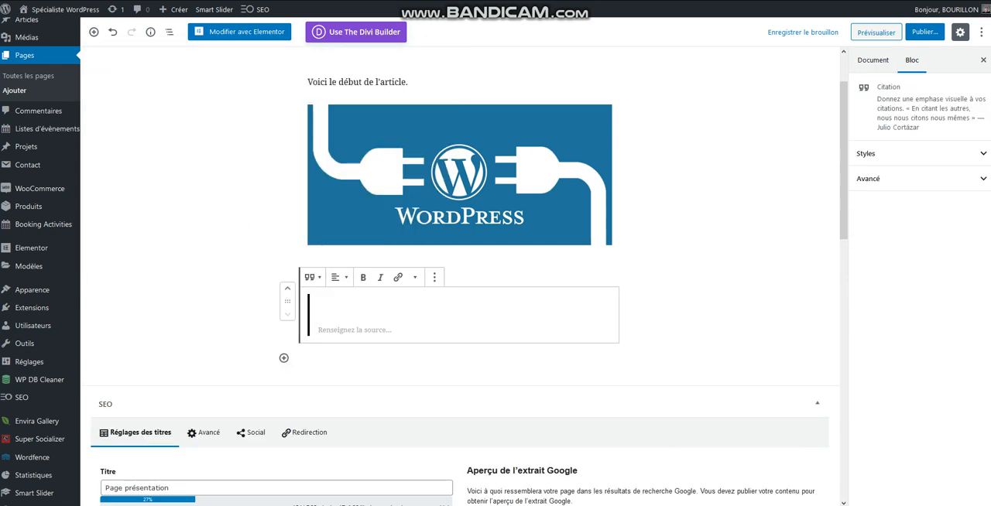
type("Trav")
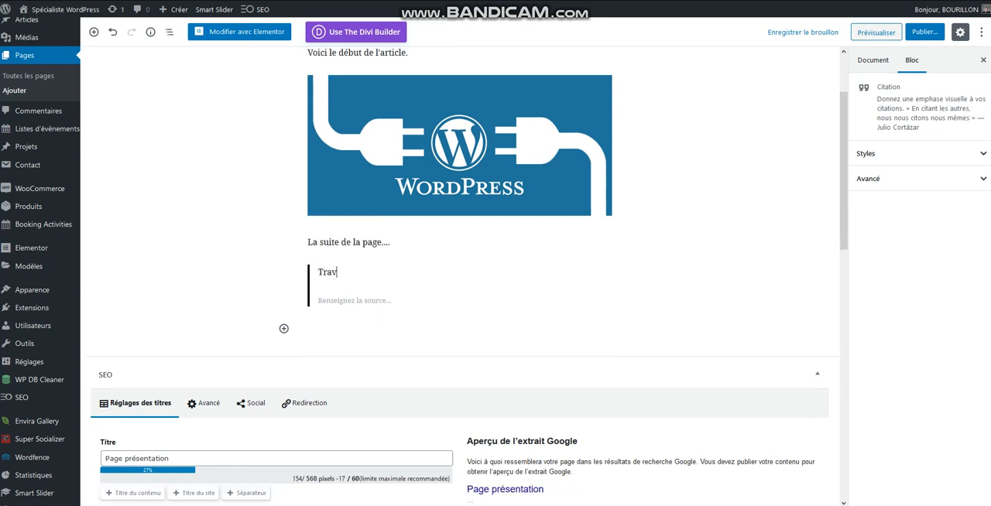
type("ailler pour réussir !!")
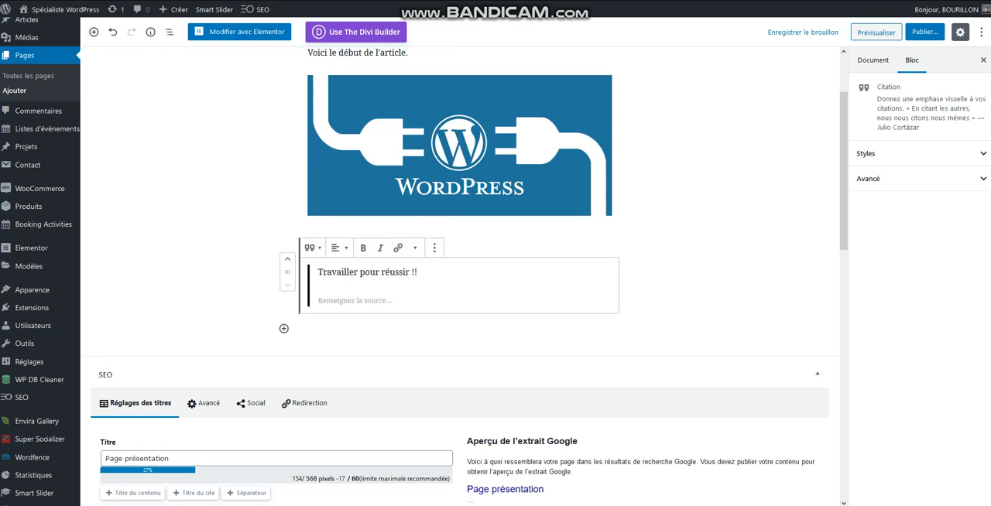
left_click(697, 287)
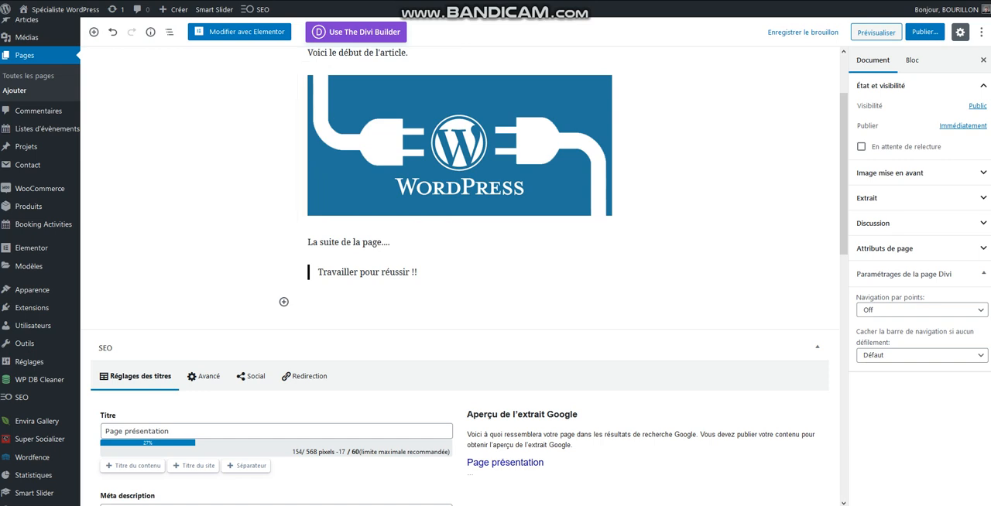
Save the page as a draft and publish it immediately with public visibility.
left_click(803, 32)
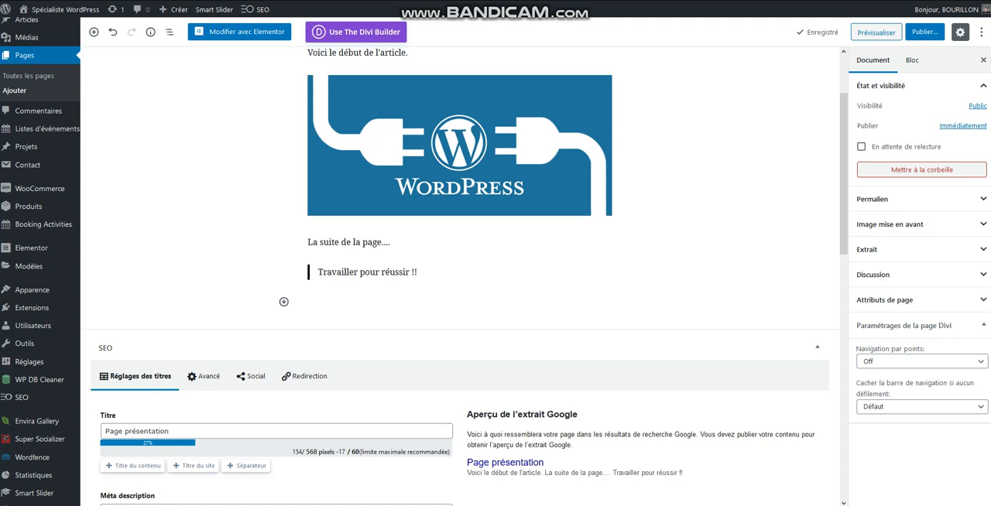
left_click(925, 32)
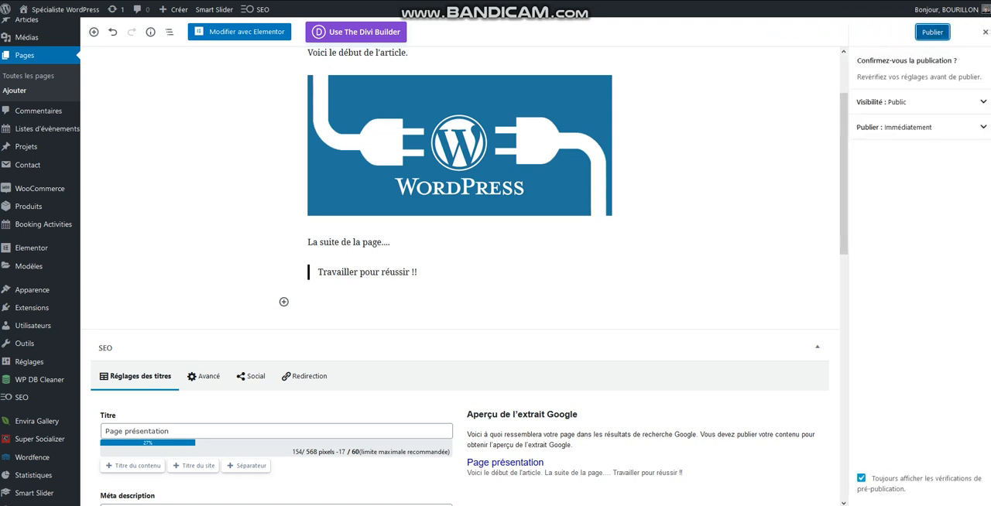
left_click(933, 32)
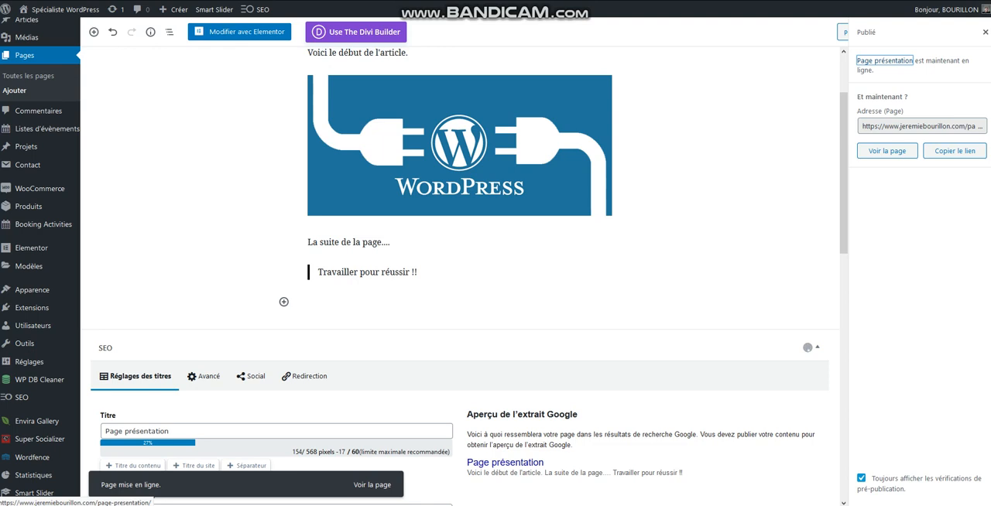
View the published page on the site and reopen it in the page editor.
left_click(888, 151)
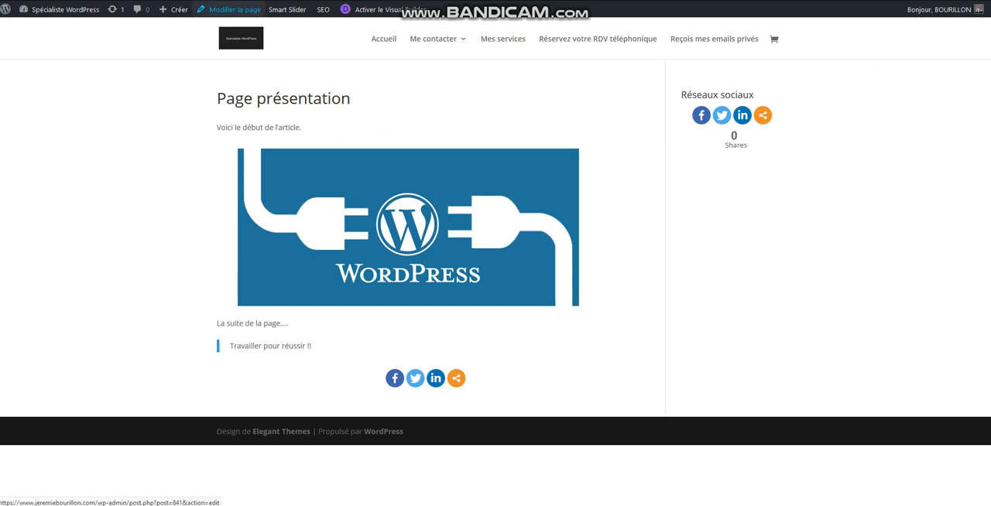
left_click(235, 9)
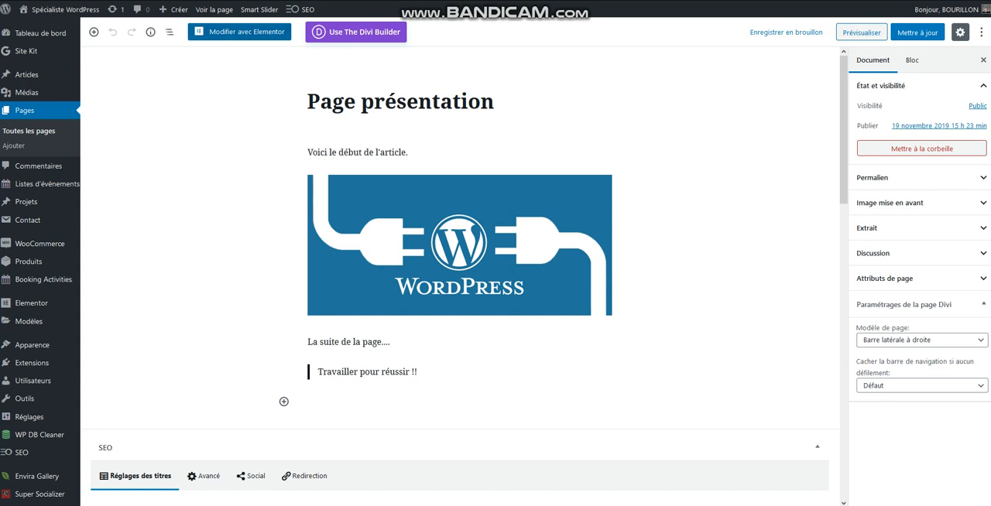
Open the page in Elementor and make the lines "Voici le début de l'article." and "La suite de la page...." bold.
left_click(240, 32)
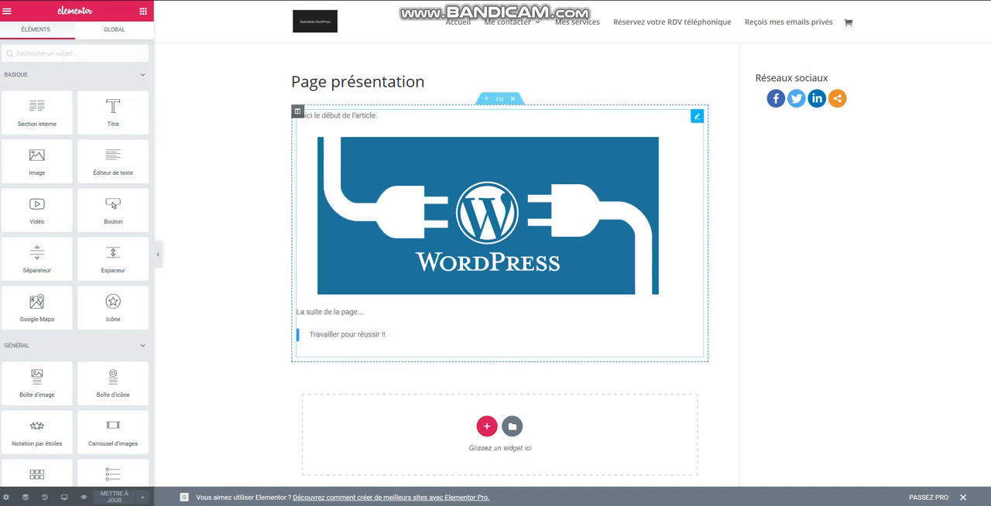
left_click(697, 116)
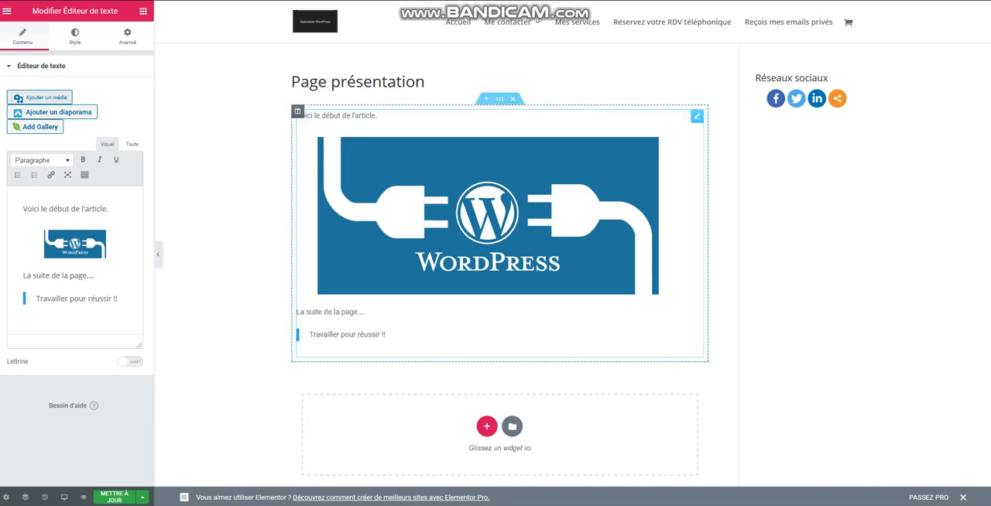
left_click(487, 233)
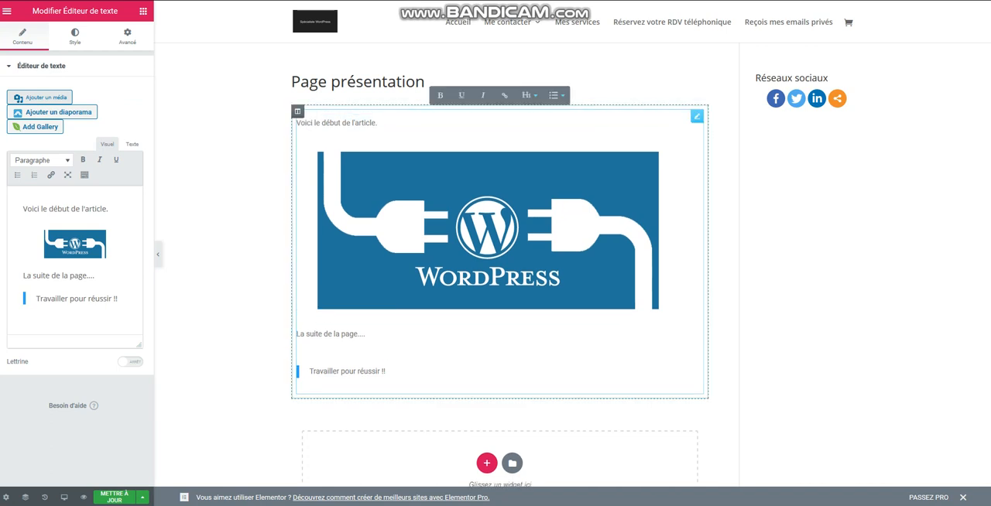
triple_click(60, 210)
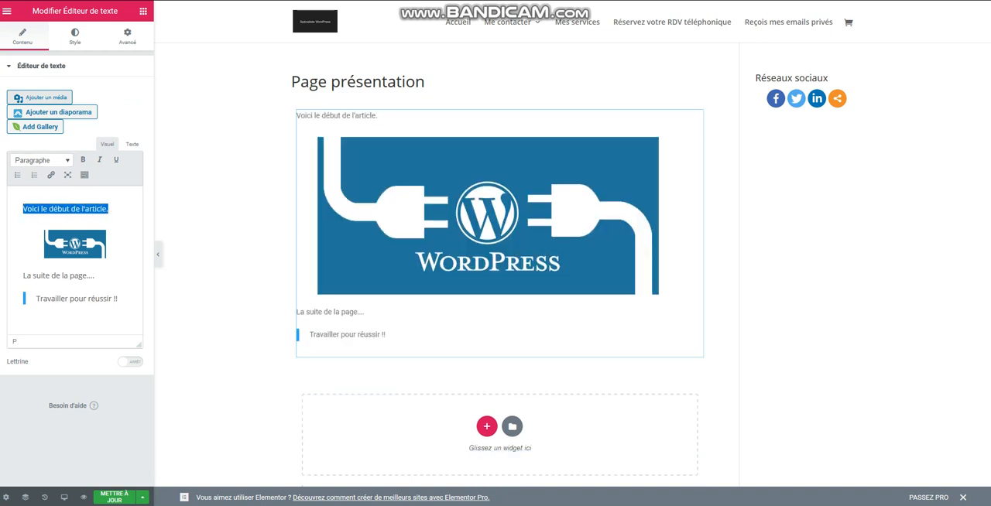
left_click(83, 160)
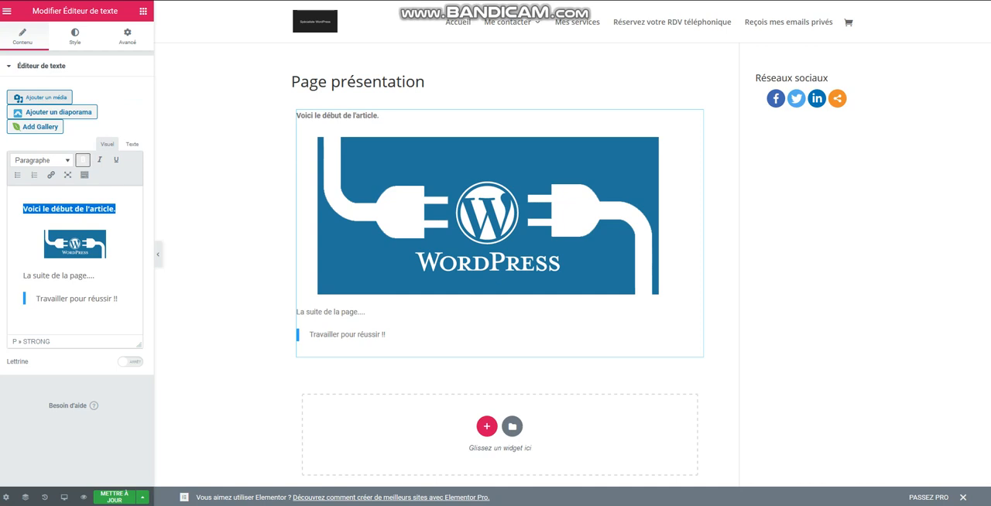
triple_click(67, 276)
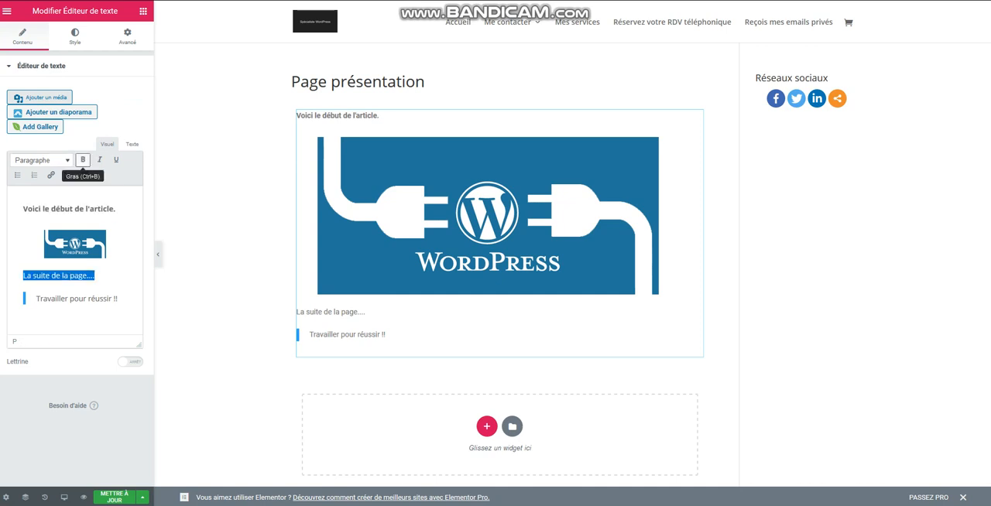
left_click(83, 161)
Set the text colour of the page's text editor widget to black.
triple_click(65, 209)
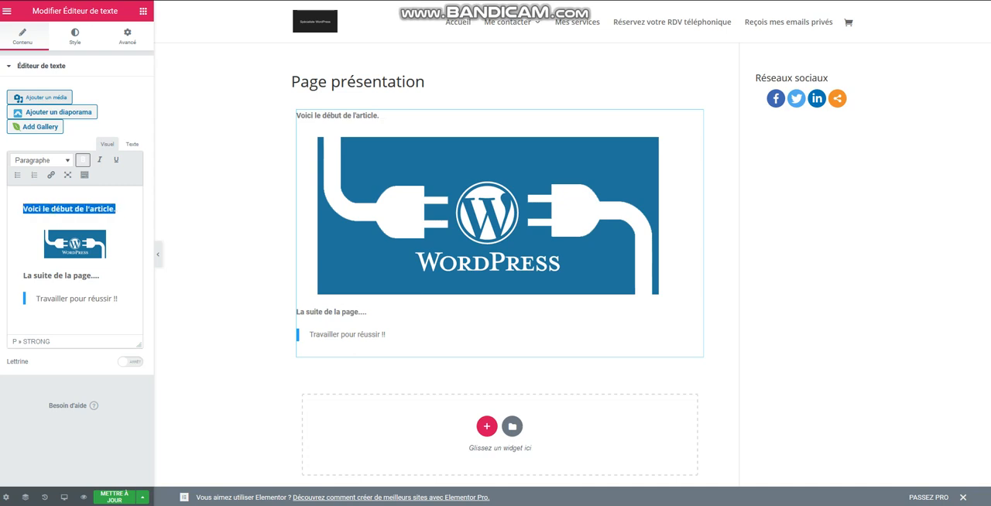
left_click(75, 37)
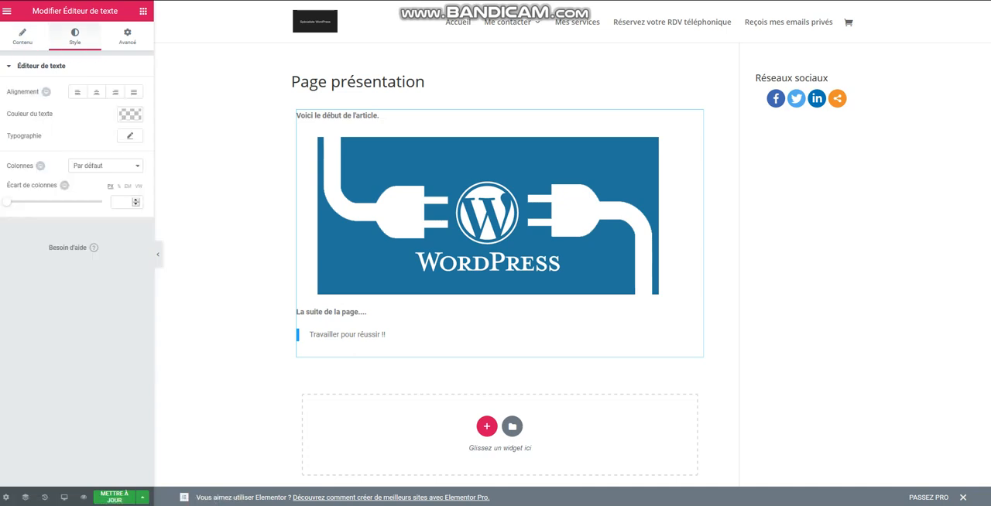
left_click(130, 114)
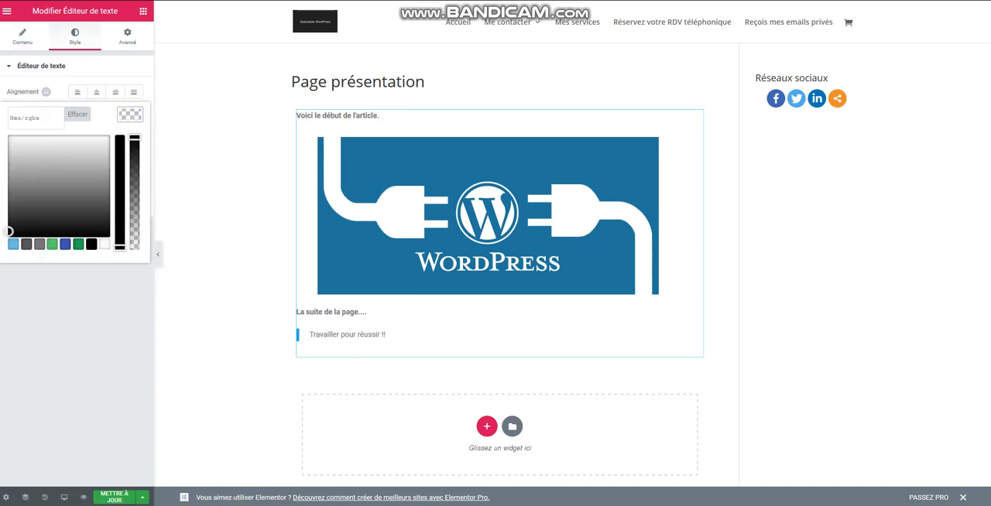
left_click(91, 244)
left_click(75, 36)
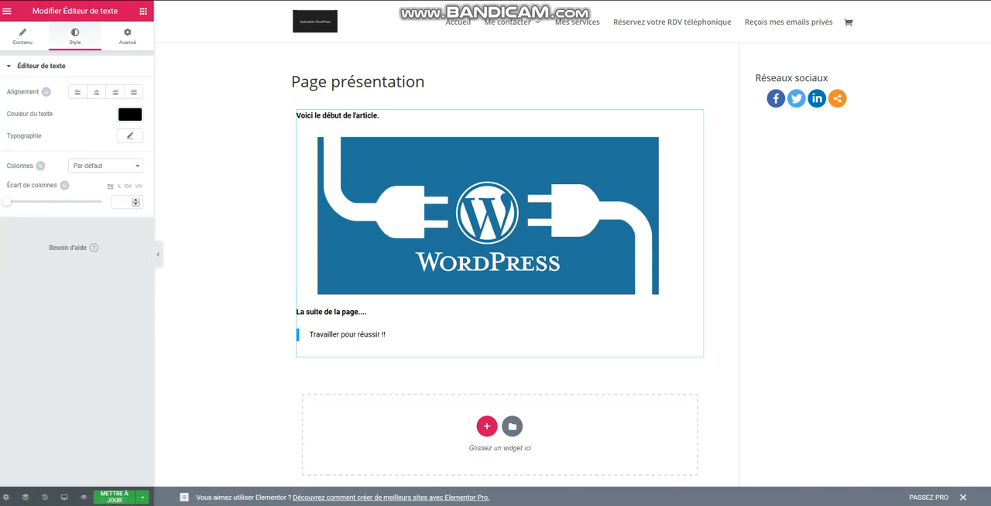
Set the text widget's typography size to 30 px and update the page.
left_click(130, 135)
left_click(116, 200)
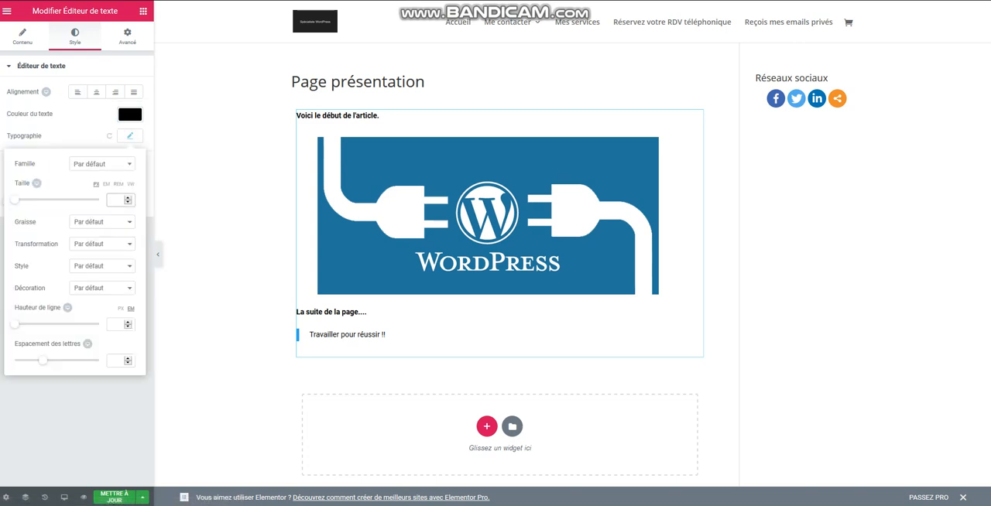
type("30")
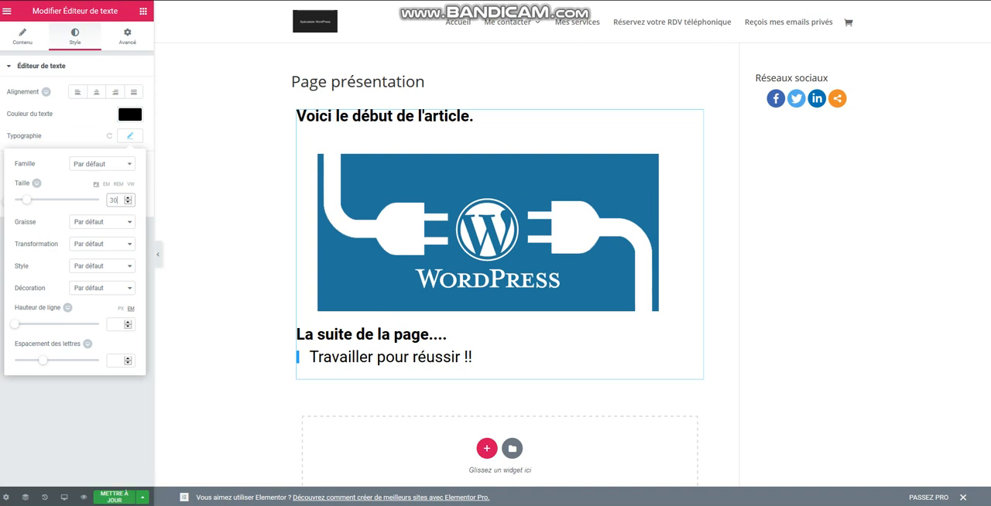
left_click(115, 497)
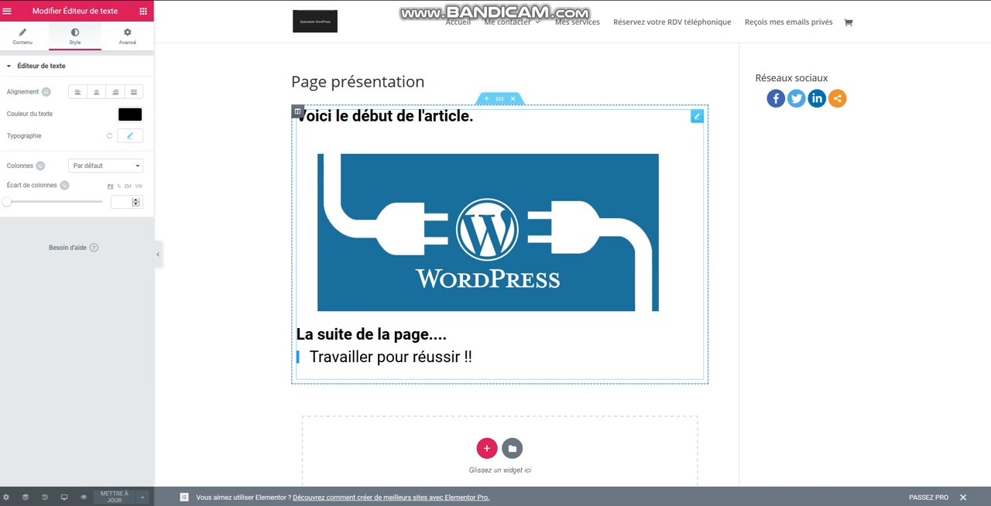
Try stretching the section and using the "Pleine largeur" content width, restore the unstretched "Encadré" layout, and update the page.
left_click(500, 99)
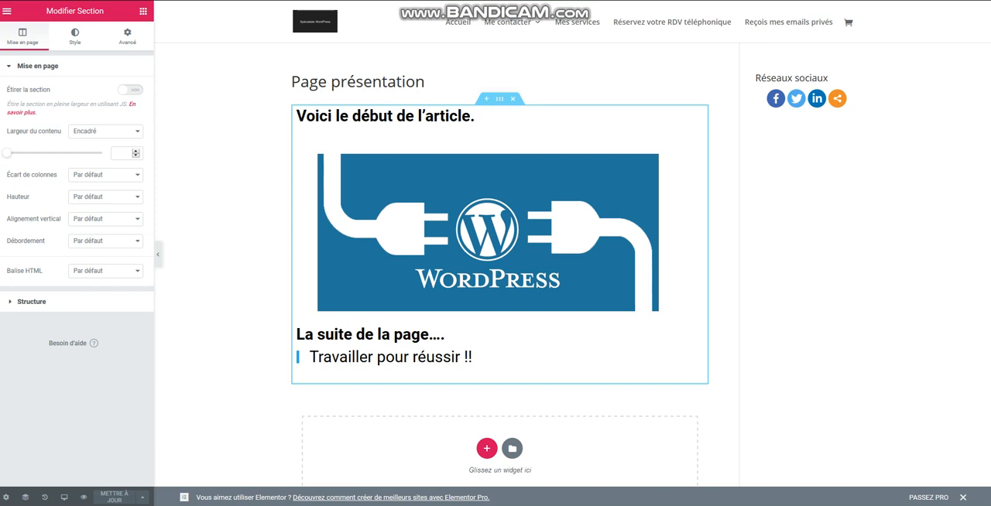
left_click(130, 90)
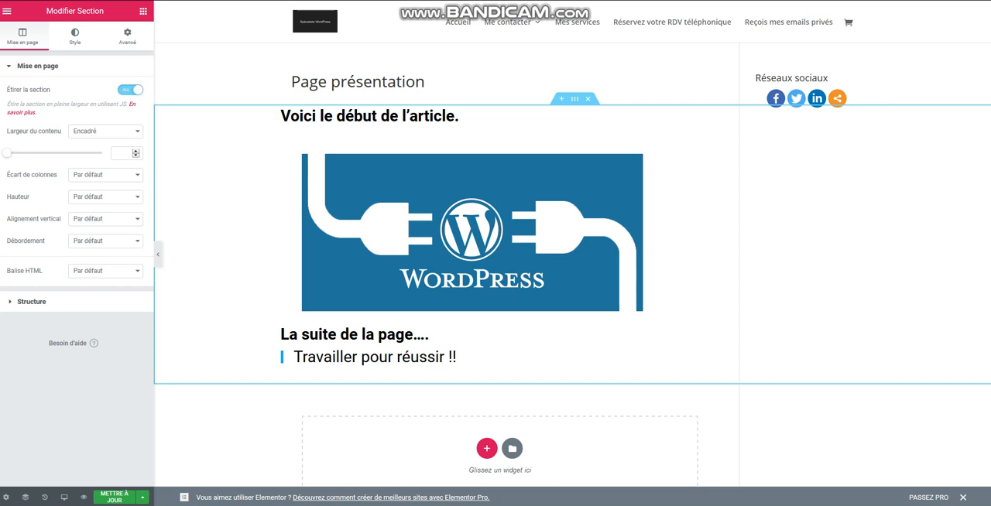
left_click(130, 90)
left_click(105, 131)
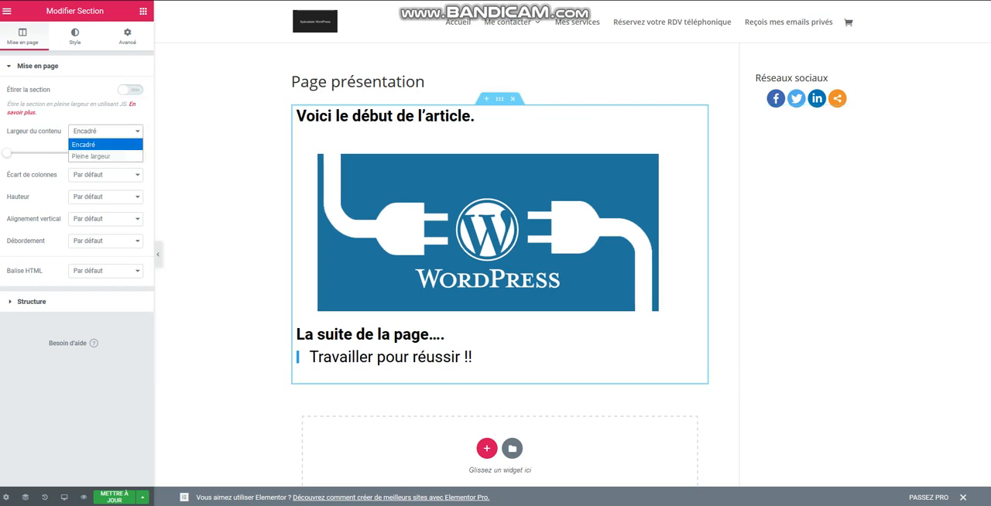
left_click(85, 155)
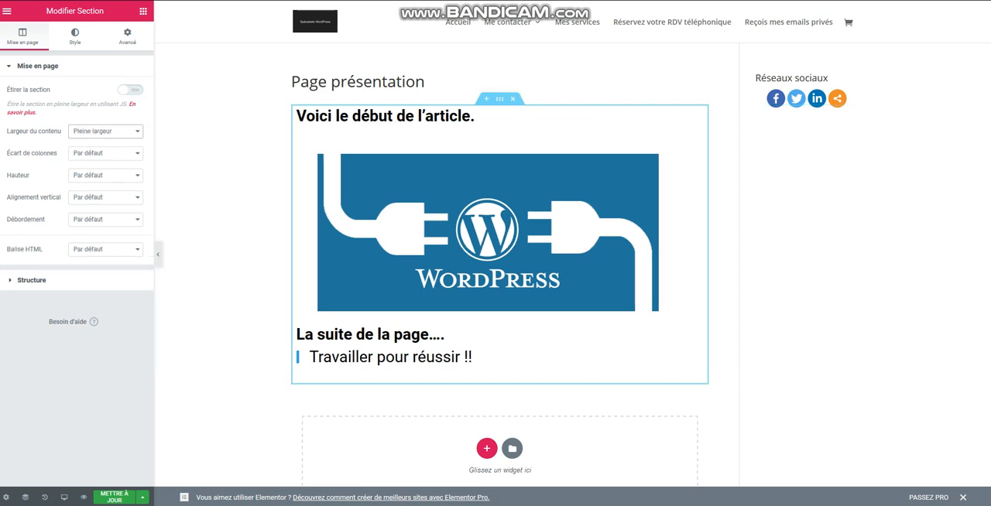
left_click(105, 132)
left_click(86, 145)
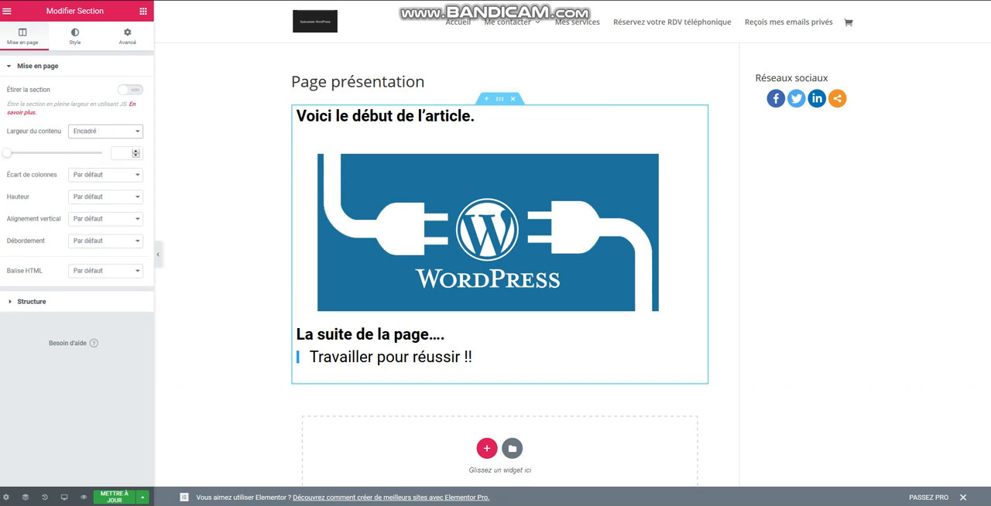
left_click(115, 497)
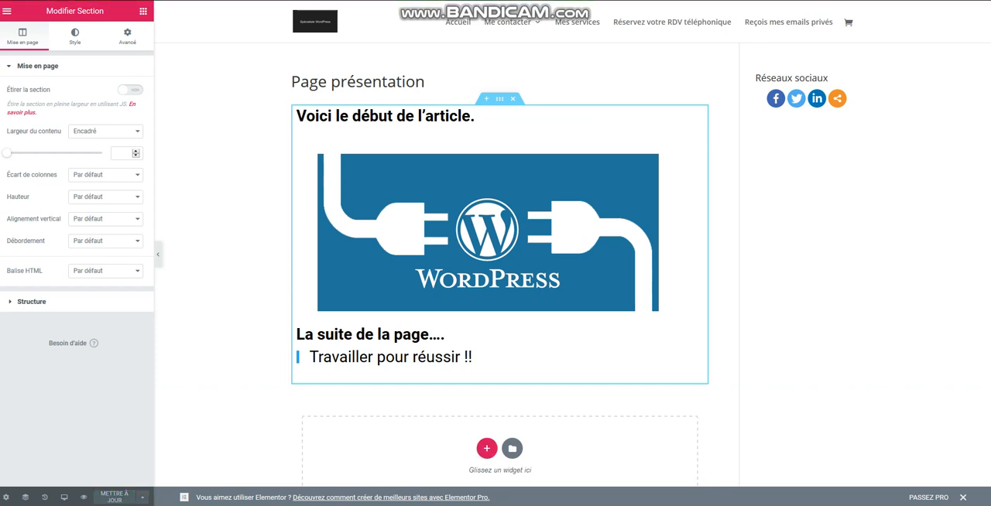
Add a section with two equal columns below the existing content and place a text editor widget in its left column.
left_click(487, 448)
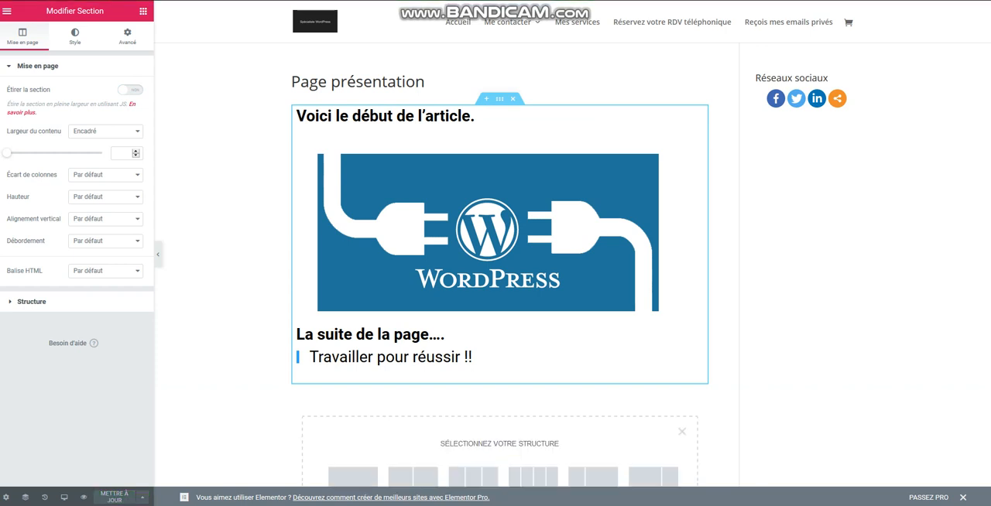
scroll(500, 264, "down", 2)
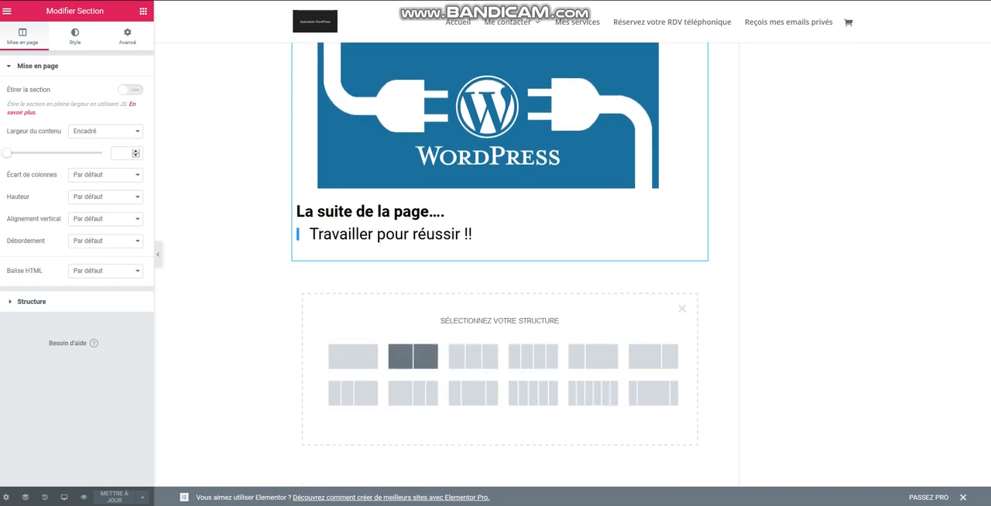
left_click(412, 357)
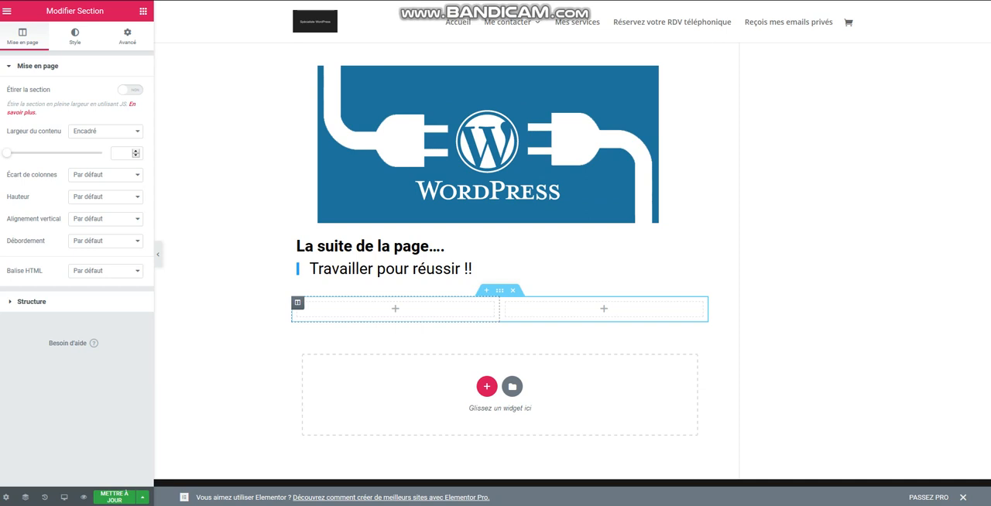
left_click(143, 10)
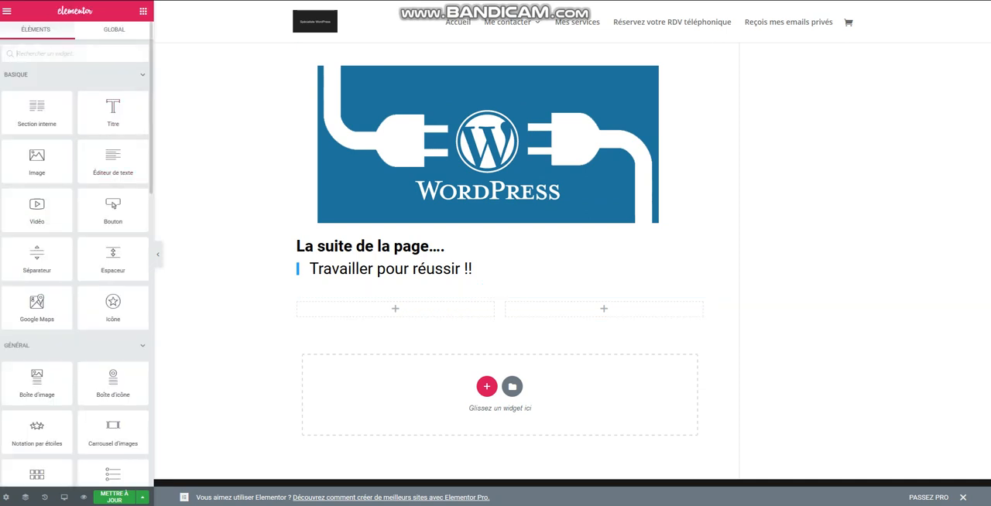
left_click_drag(113, 163, 411, 311)
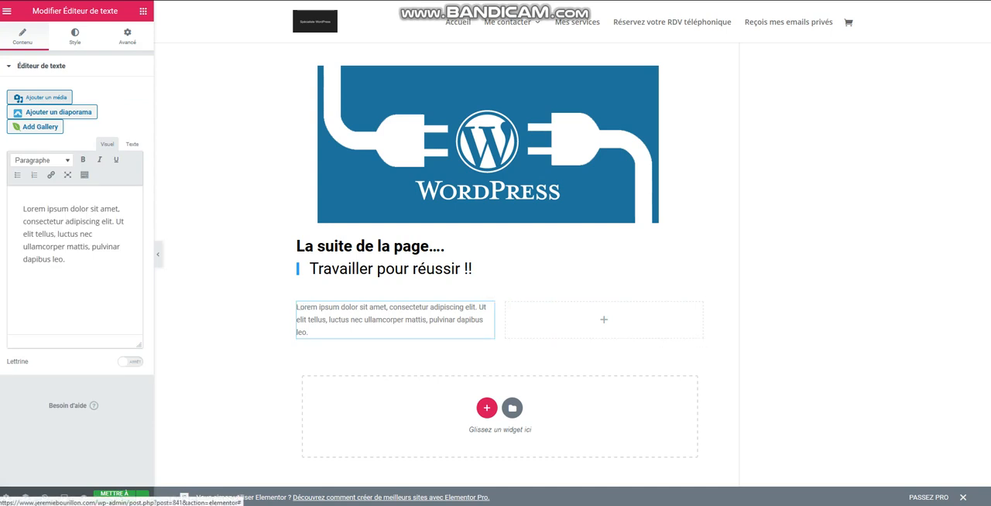
Place an image widget in the new section's right column using plugin-Wordpress-1.png from the media library.
left_click(143, 11)
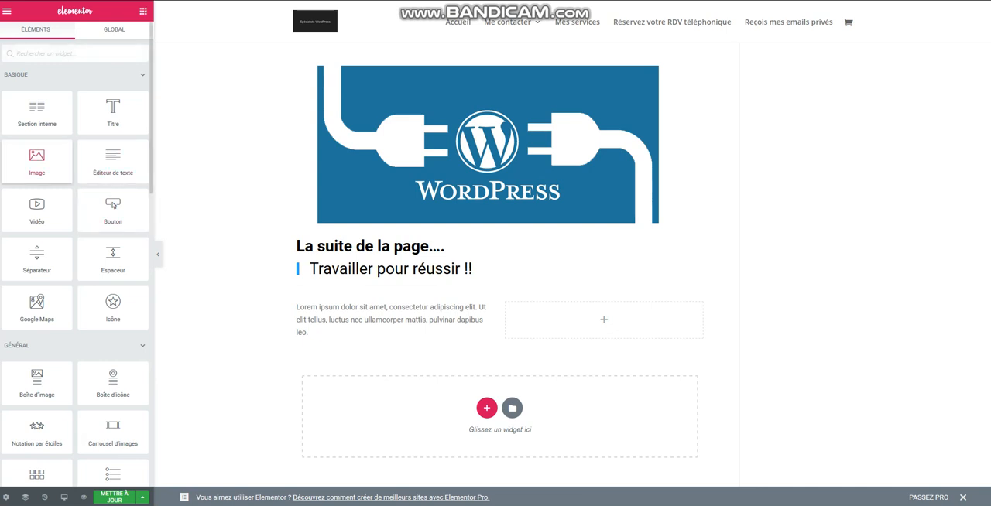
left_click_drag(37, 158, 618, 311)
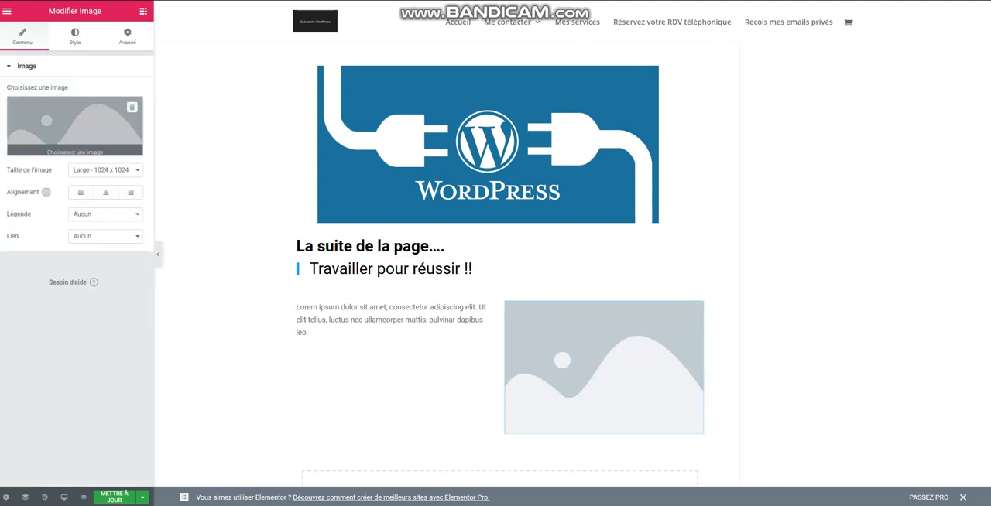
left_click(74, 128)
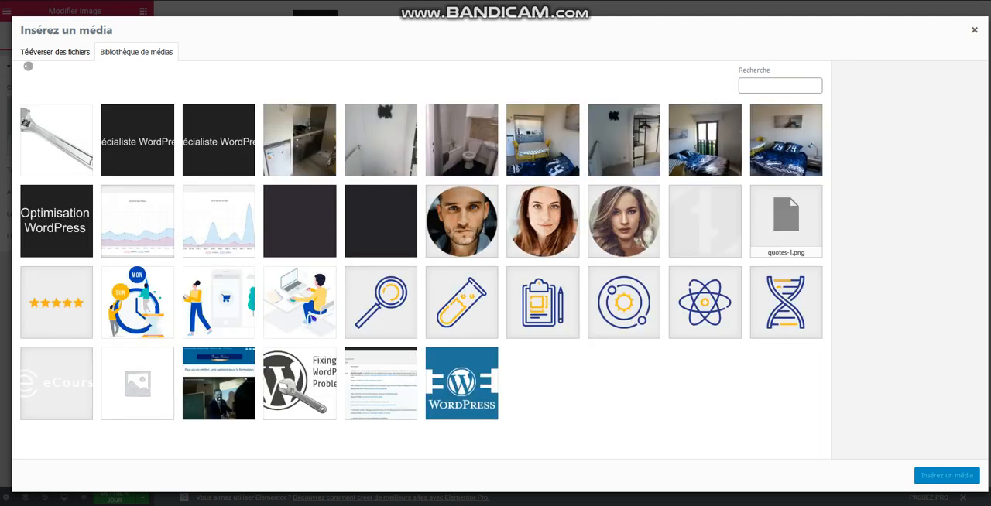
left_click(457, 380)
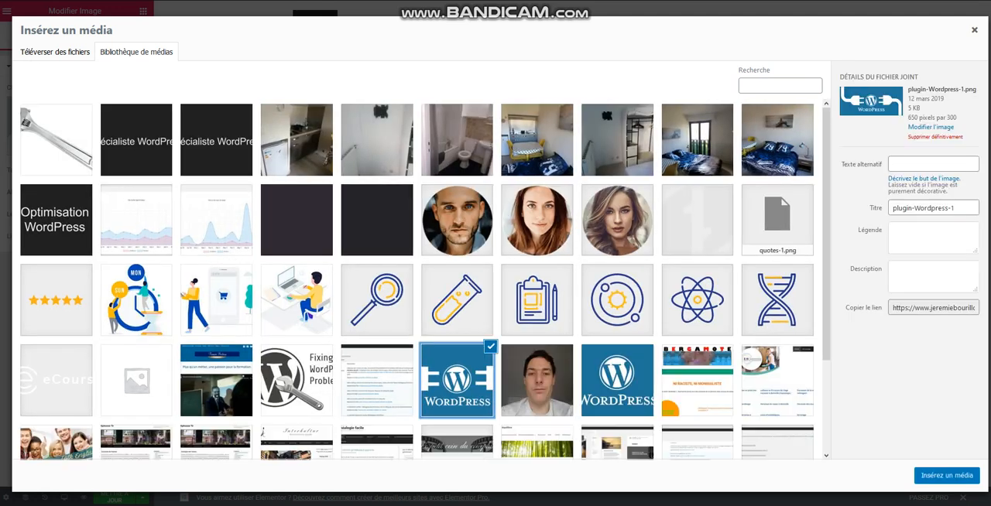
left_click(947, 476)
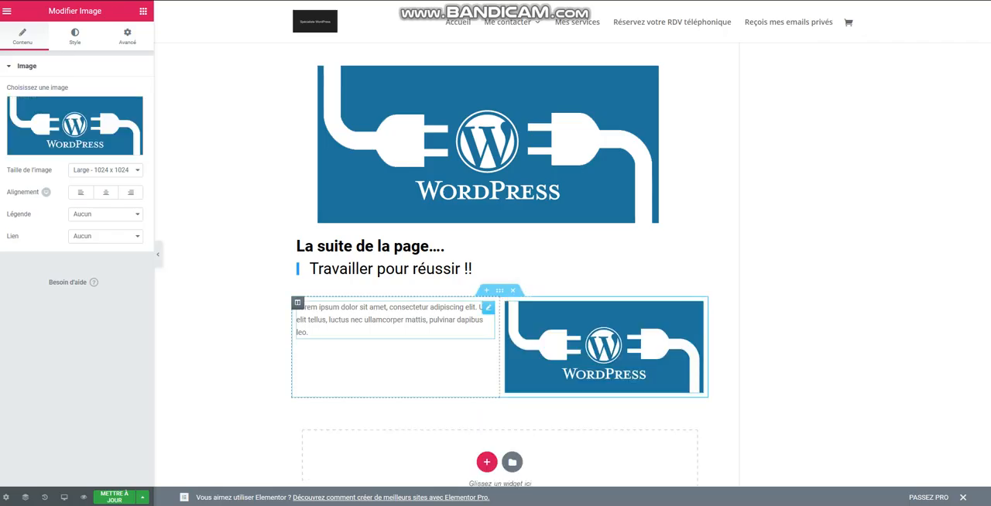
Replace the left column's placeholder text with "Voici le début du texte.".
left_click(387, 319)
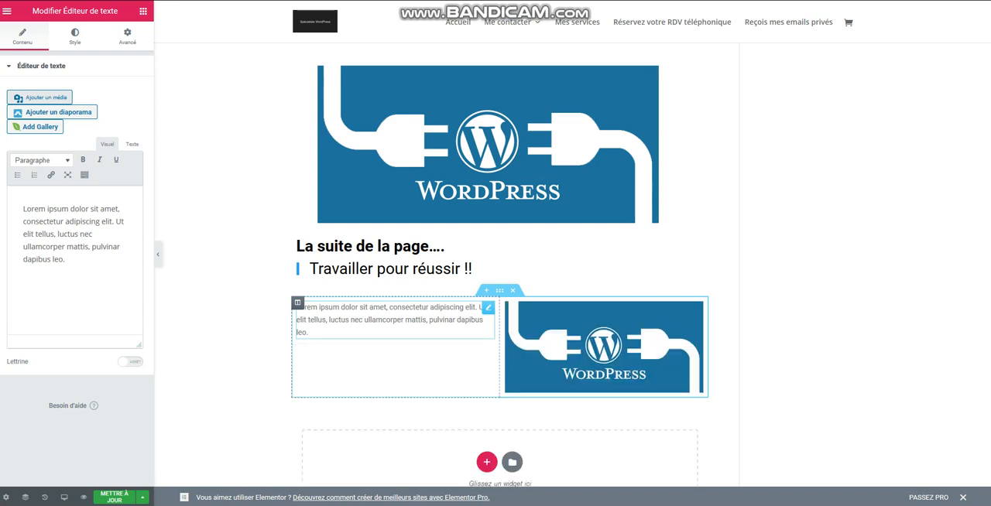
triple_click(380, 307)
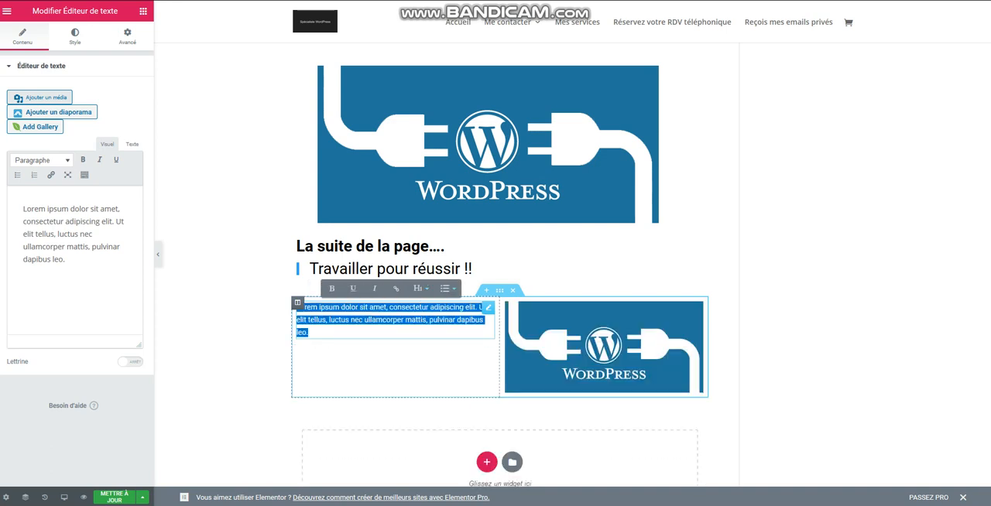
key("BackSpace")
left_click(23, 209)
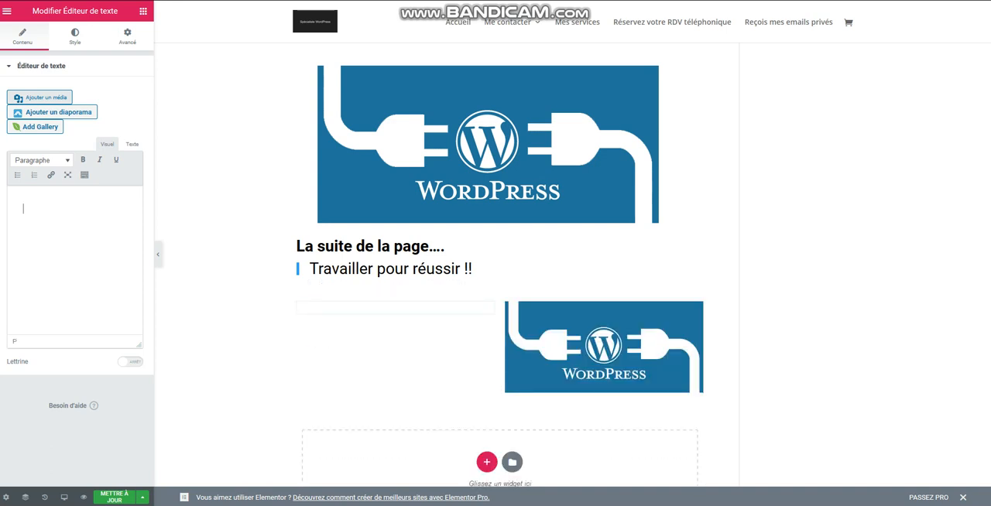
type("Voici")
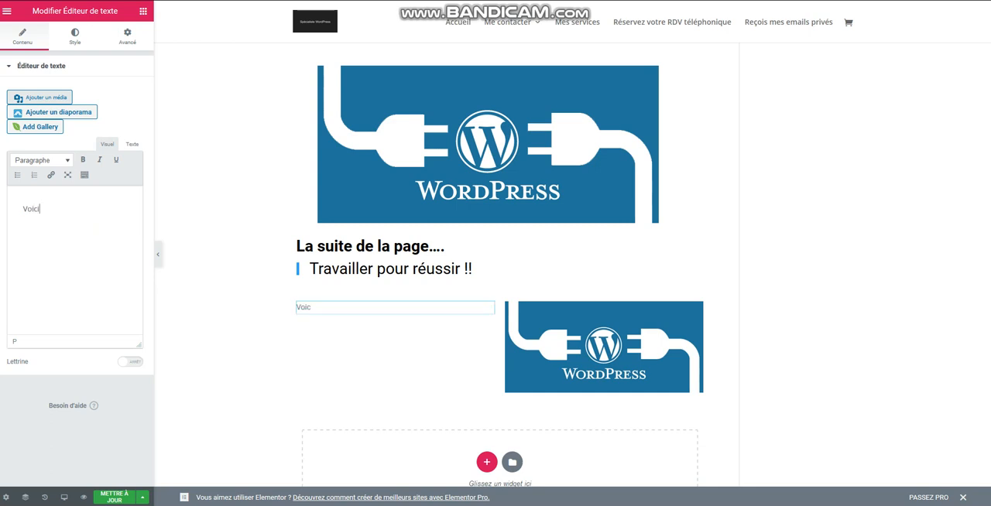
type(" le début du texte.")
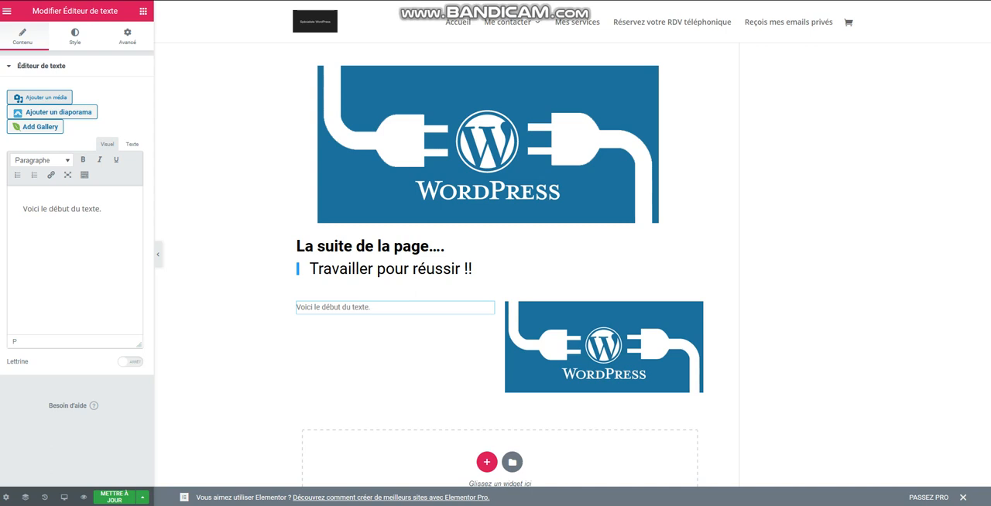
Center-align the "Voici le début du texte." text in the left column.
triple_click(72, 209)
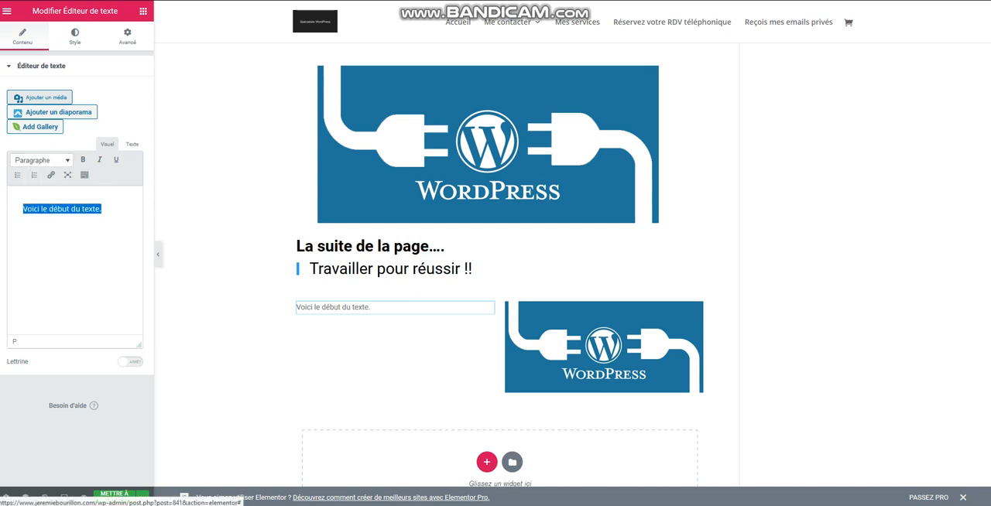
left_click(74, 36)
left_click(96, 92)
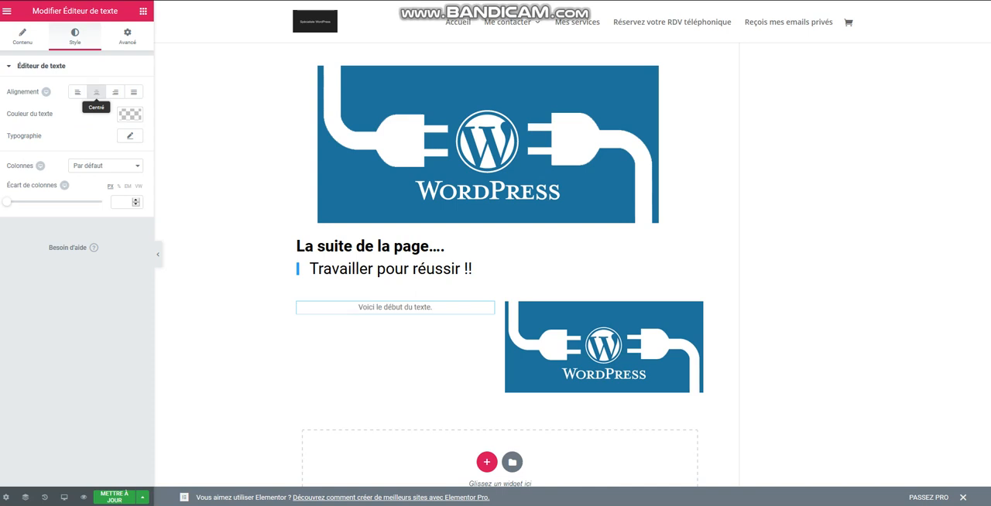
left_click(78, 92)
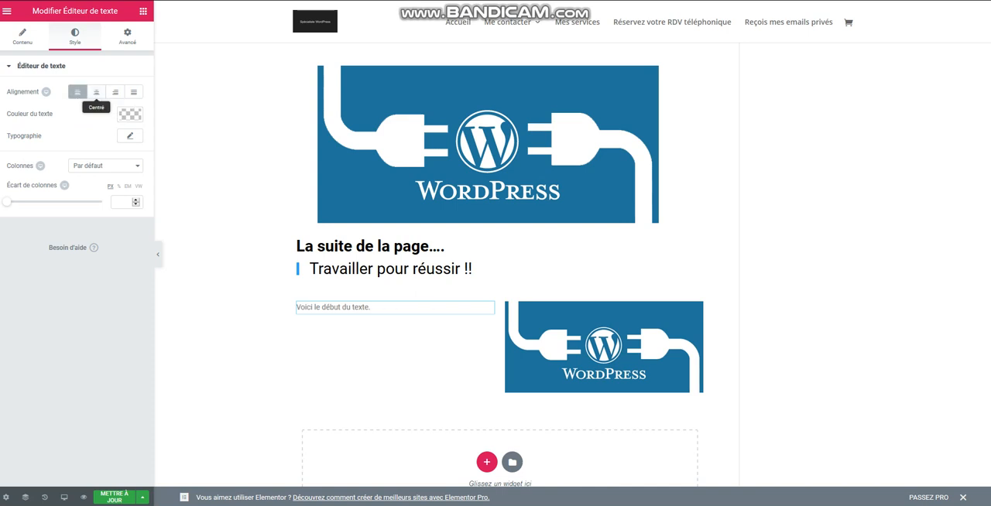
left_click(96, 92)
Set the left column text's color to black and its font size to 30 px.
left_click(130, 115)
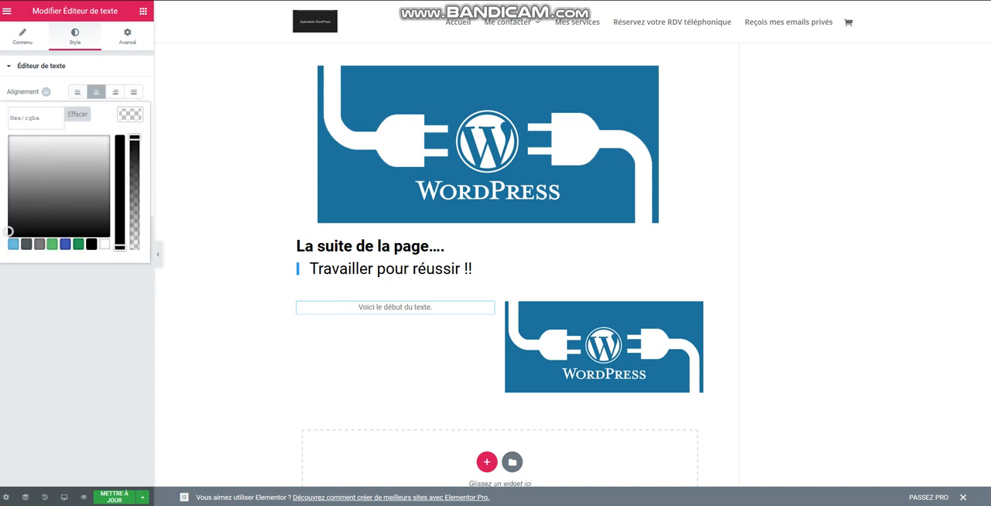
left_click(91, 244)
left_click(131, 115)
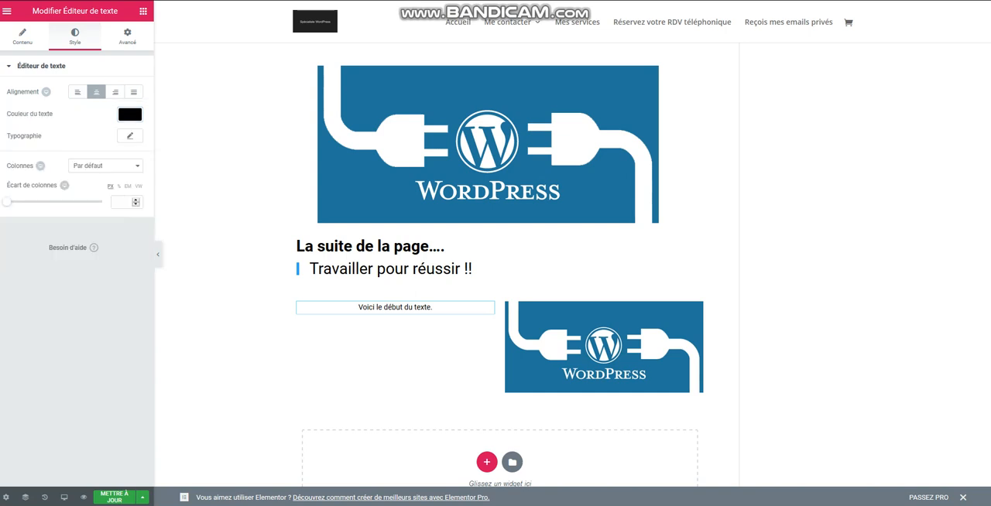
left_click(130, 135)
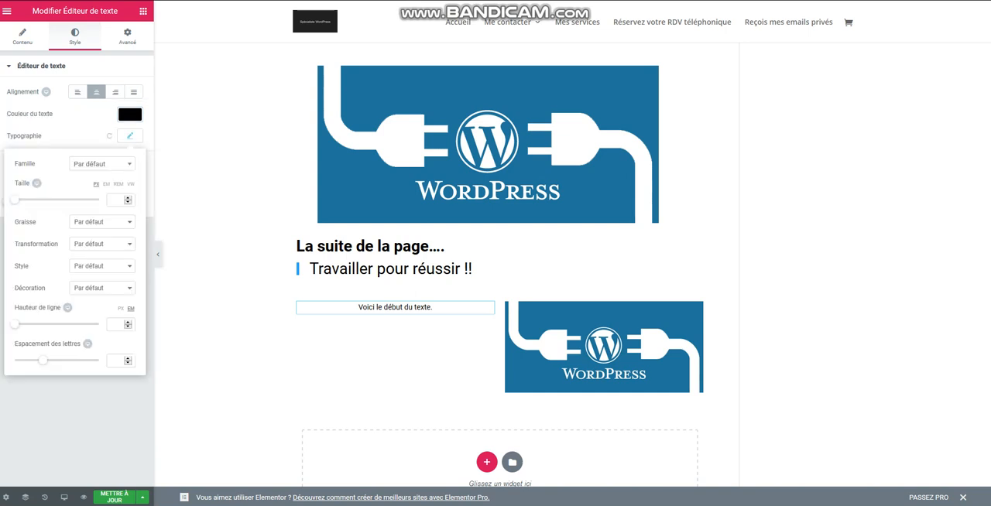
left_click(115, 200)
type("30")
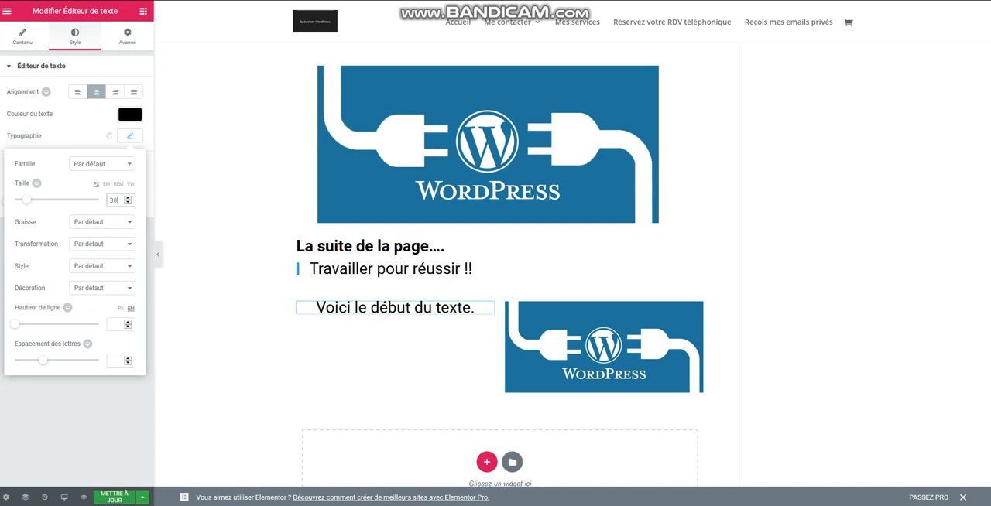
Insert an empty line above "Voici le début du texte." and update the page.
left_click(22, 36)
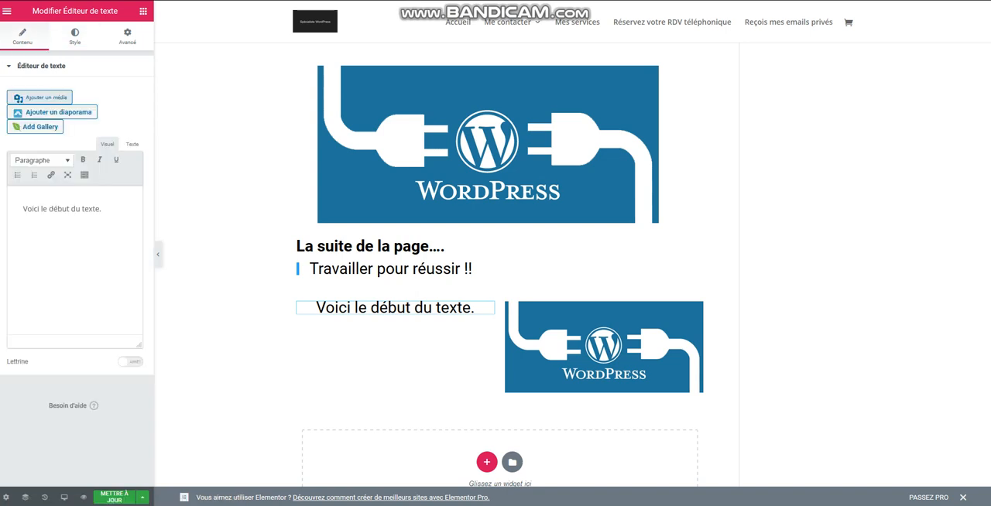
key("Return")
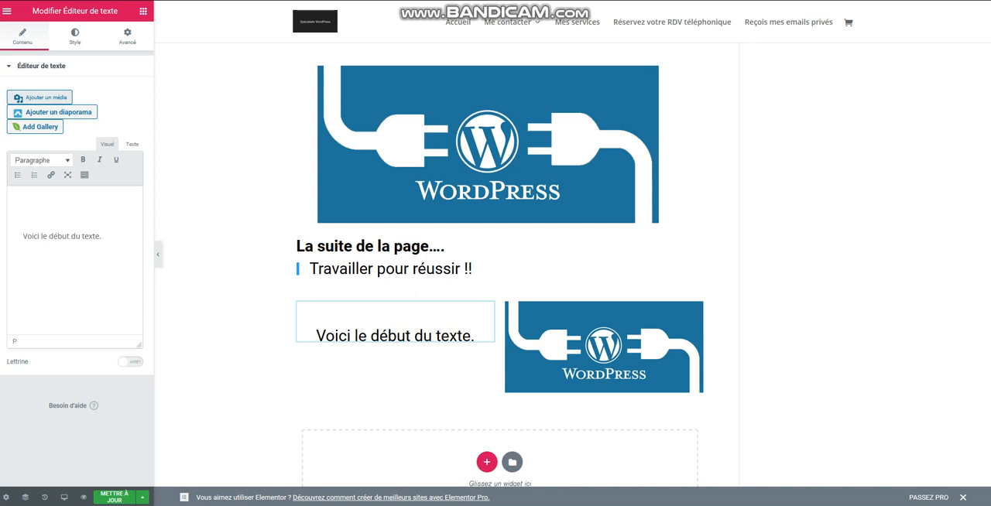
left_click(115, 498)
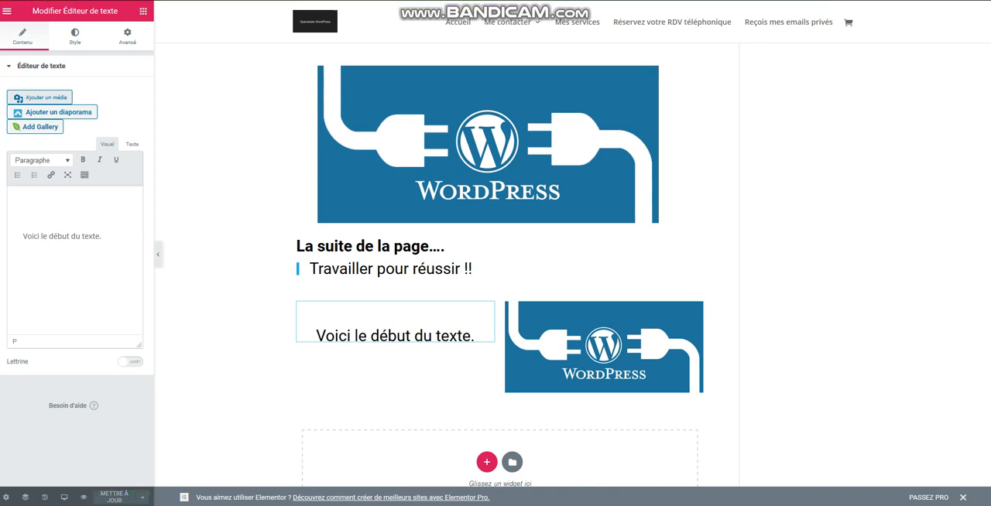
Place an Espaceur widget above the left column's text, set its space to 20, and update the page.
left_click(144, 11)
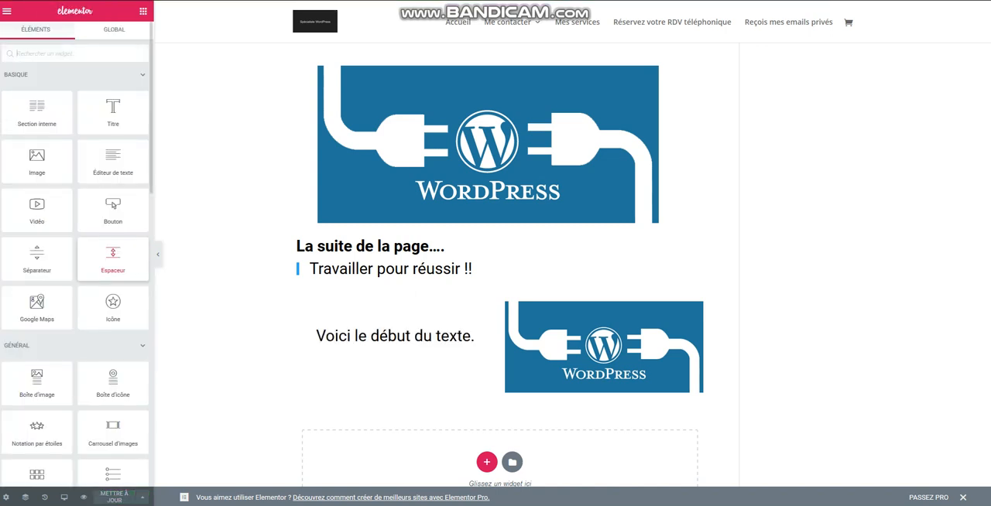
left_click_drag(113, 257, 408, 303)
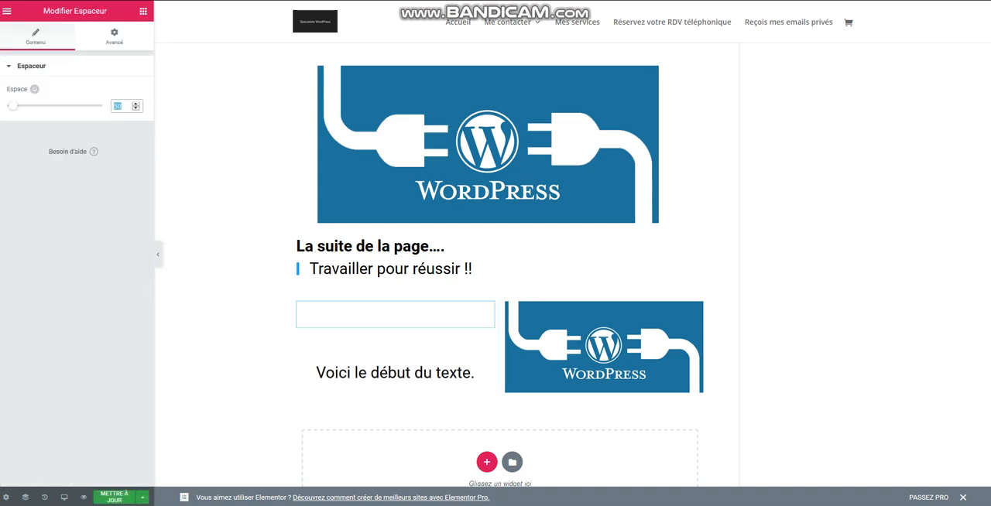
type("20")
left_click(143, 10)
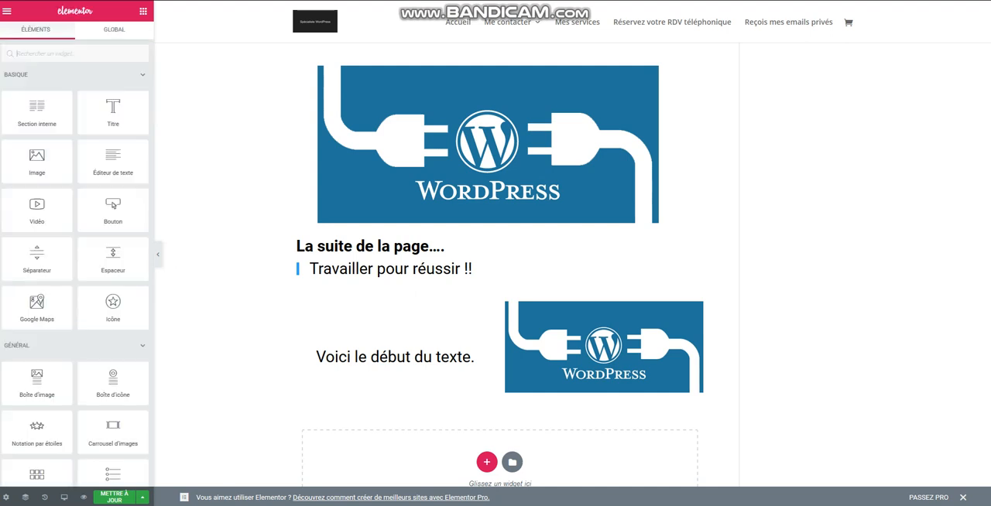
left_click(114, 496)
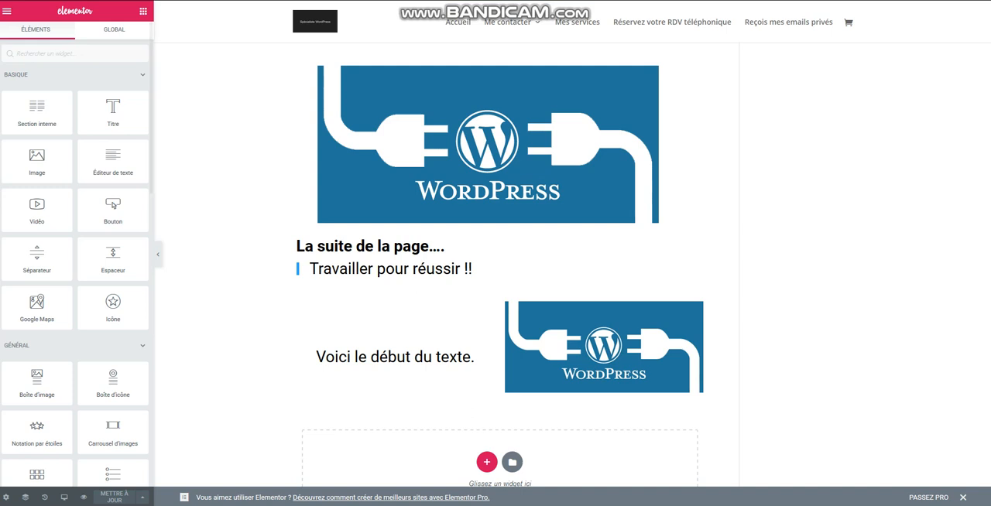
Return to the WordPress editor and preview the page to check the text and image section.
left_click(7, 11)
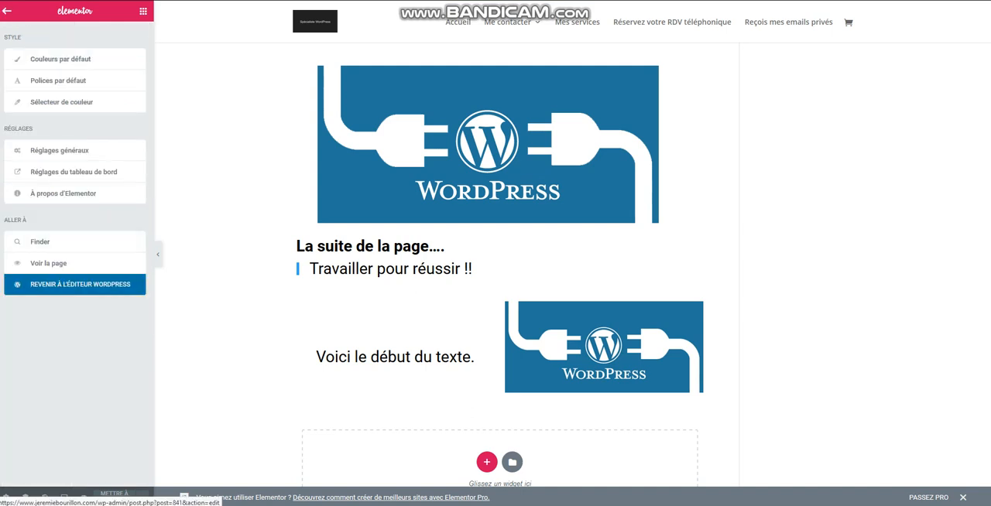
left_click(77, 284)
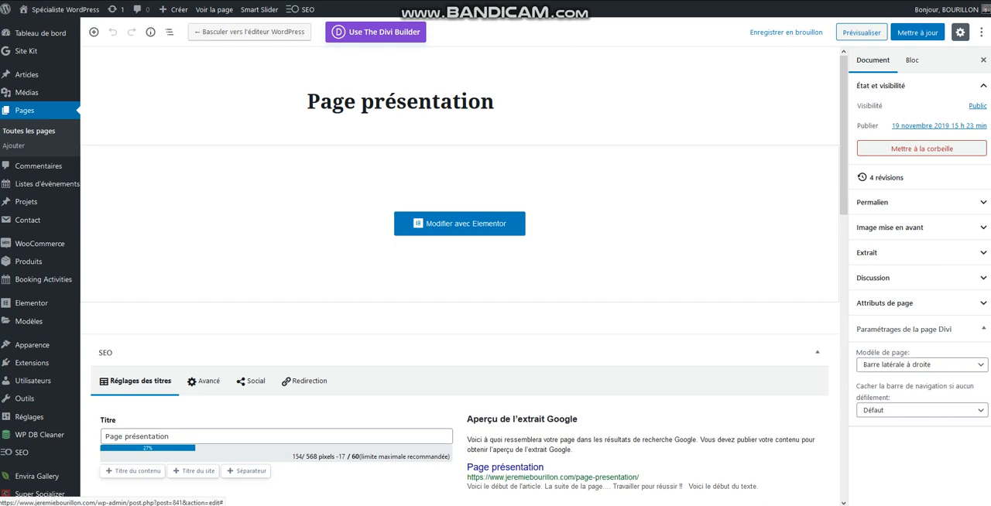
left_click(862, 33)
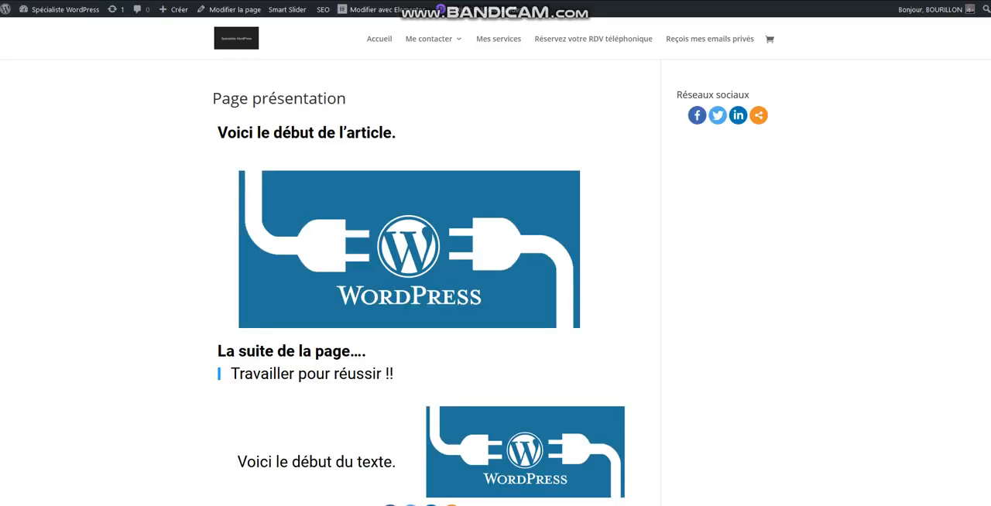
scroll(494, 267, "down", 1)
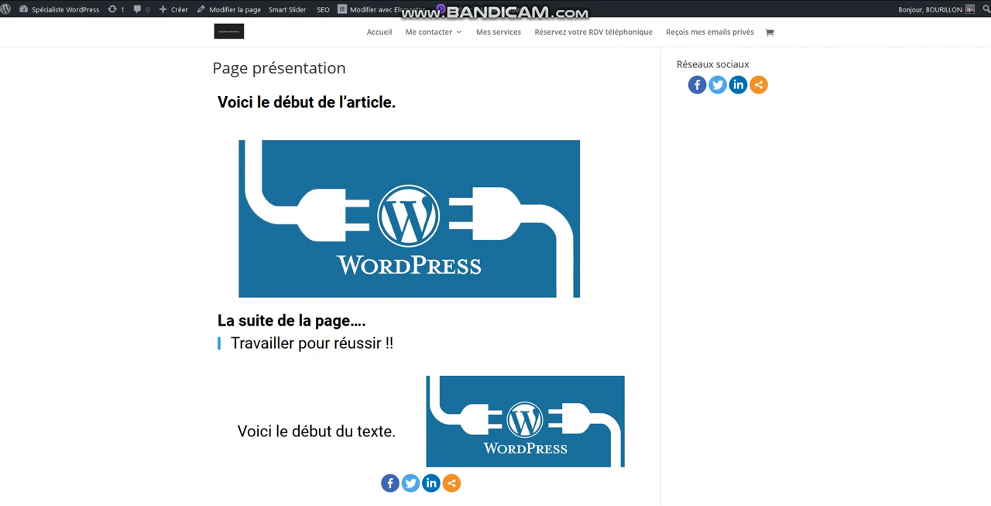
scroll(495, 310, "down", 1)
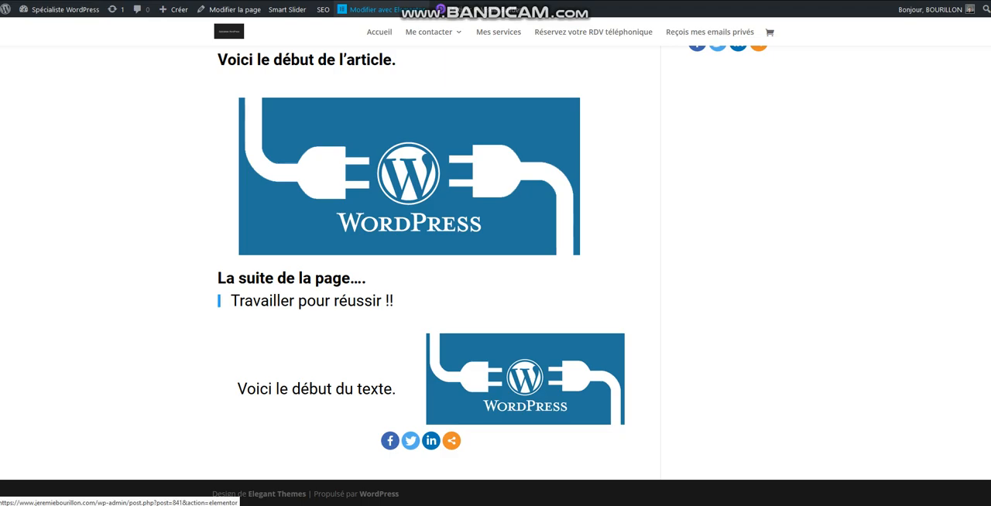
Reopen the page in Elementor and add a single-column section below the text and image section.
left_click(379, 9)
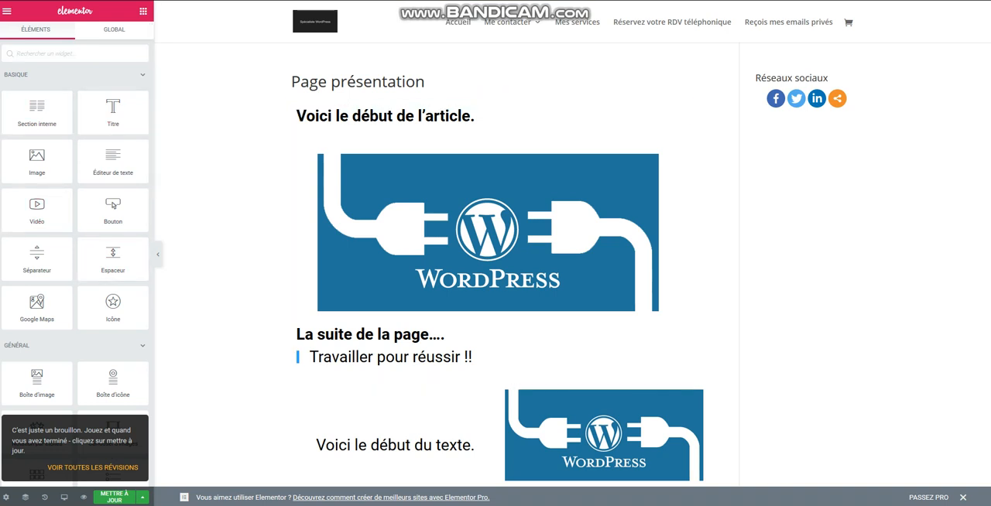
scroll(499, 264, "down", 2)
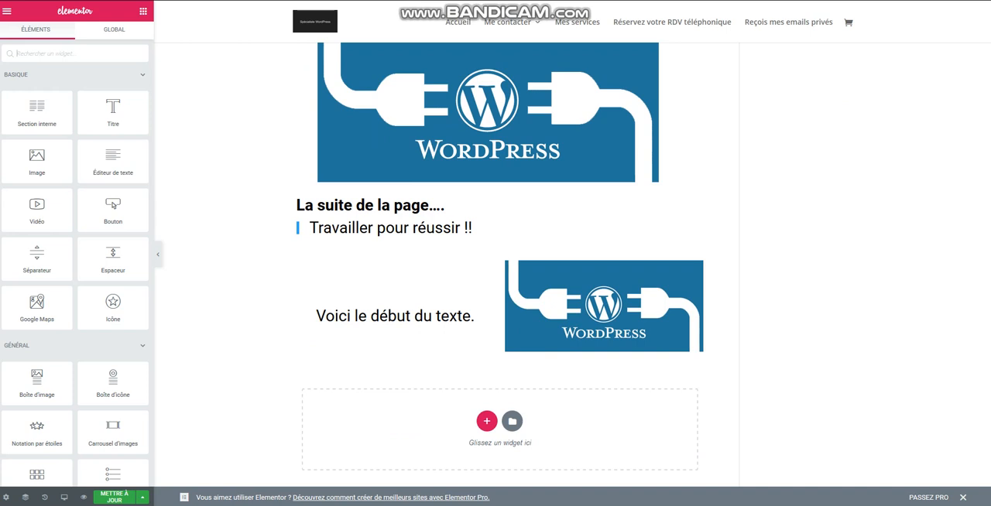
left_click(486, 421)
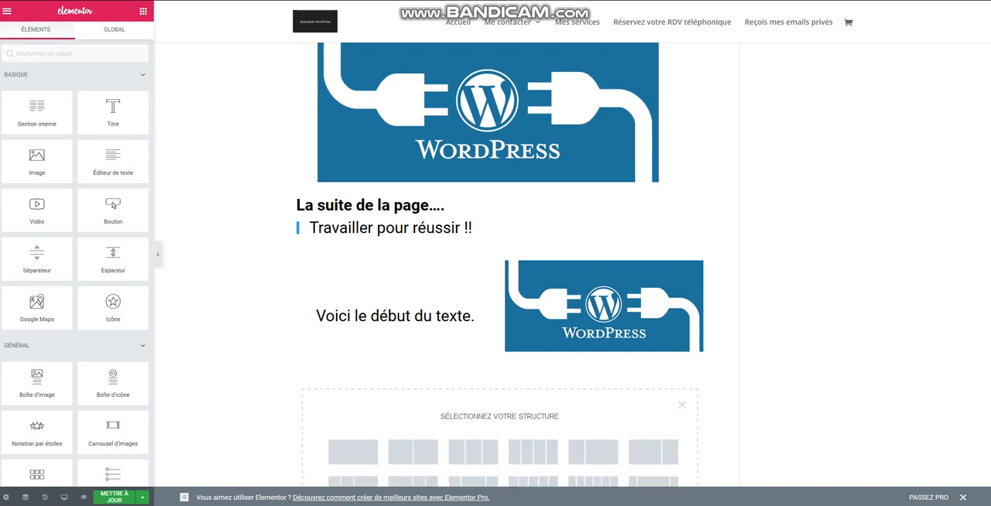
left_click(353, 451)
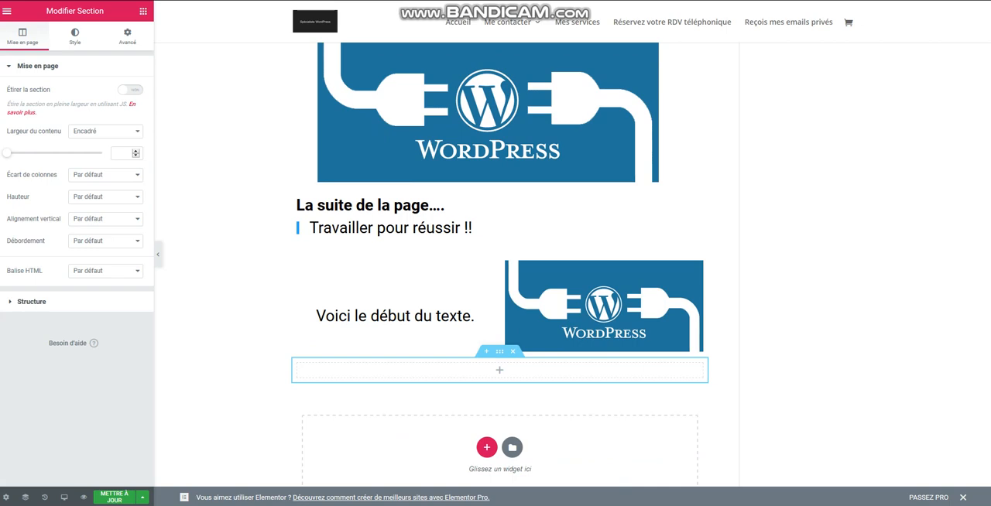
left_click(142, 11)
Try to place a button widget, then an icon widget, in the new section, and decline the icon library upgrade.
left_click_drag(113, 206, 505, 371)
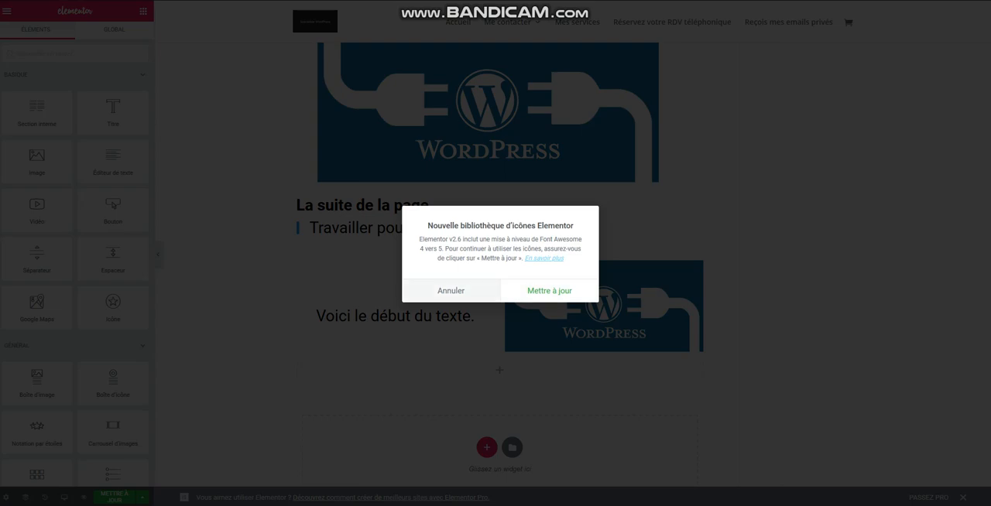
left_click(550, 291)
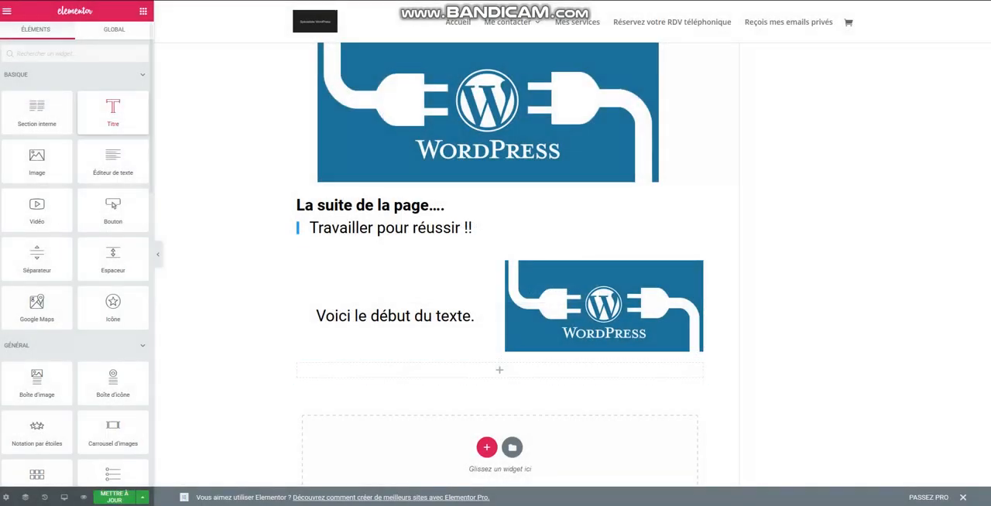
left_click_drag(113, 209, 483, 366)
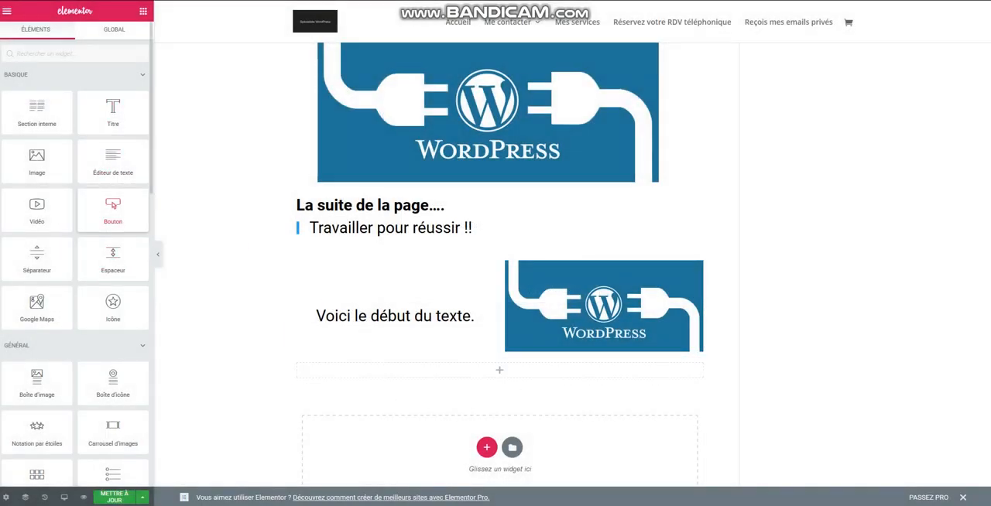
left_click(550, 291)
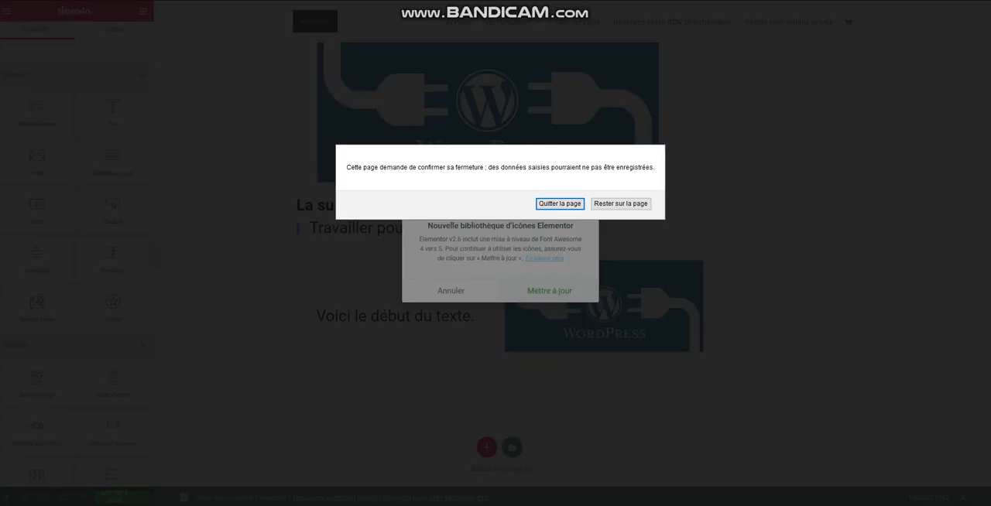
left_click(621, 204)
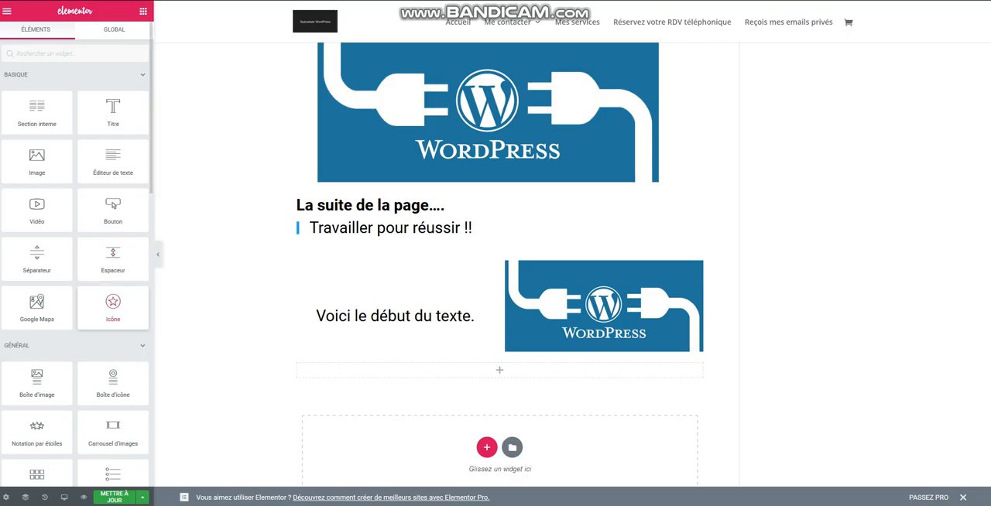
left_click_drag(113, 306, 500, 370)
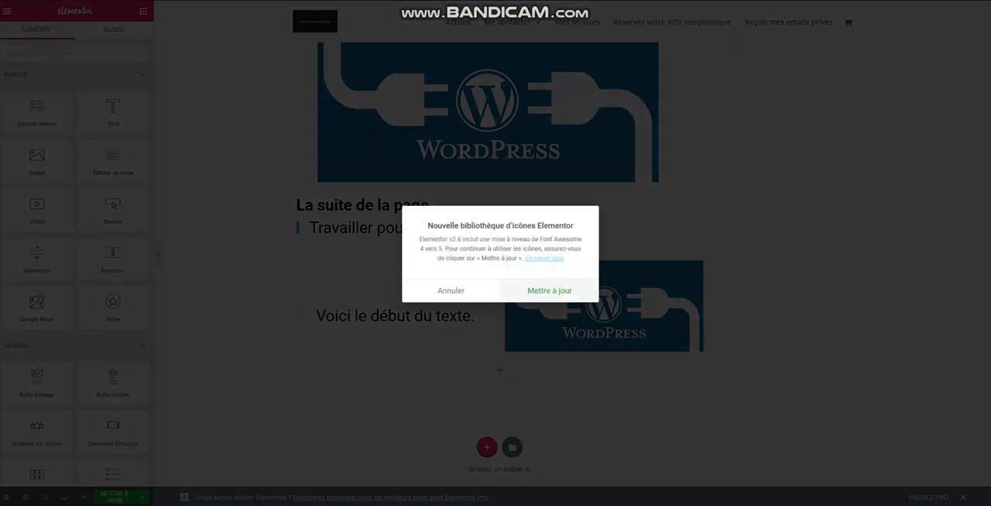
left_click(451, 291)
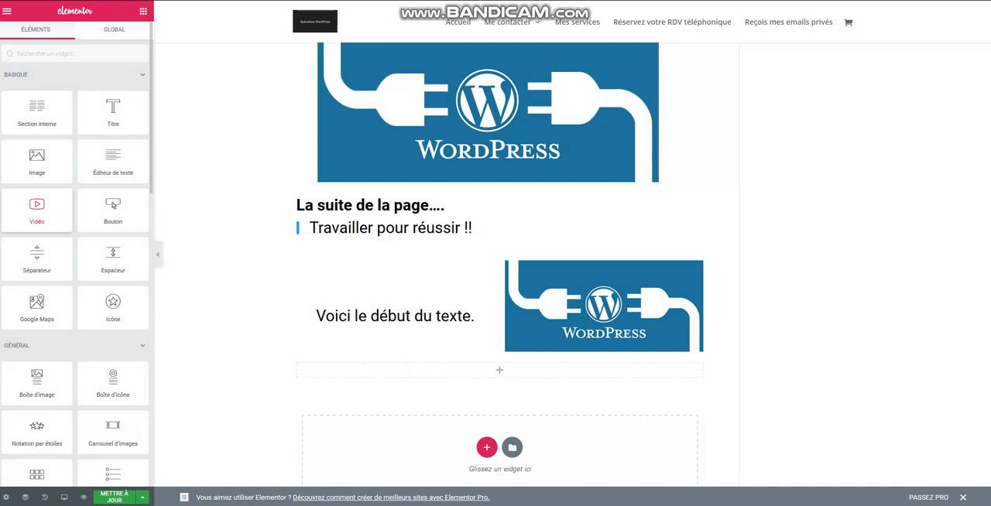
Place a video widget with its default YouTube source in the empty single-column section and update the page.
left_click_drag(37, 209, 489, 376)
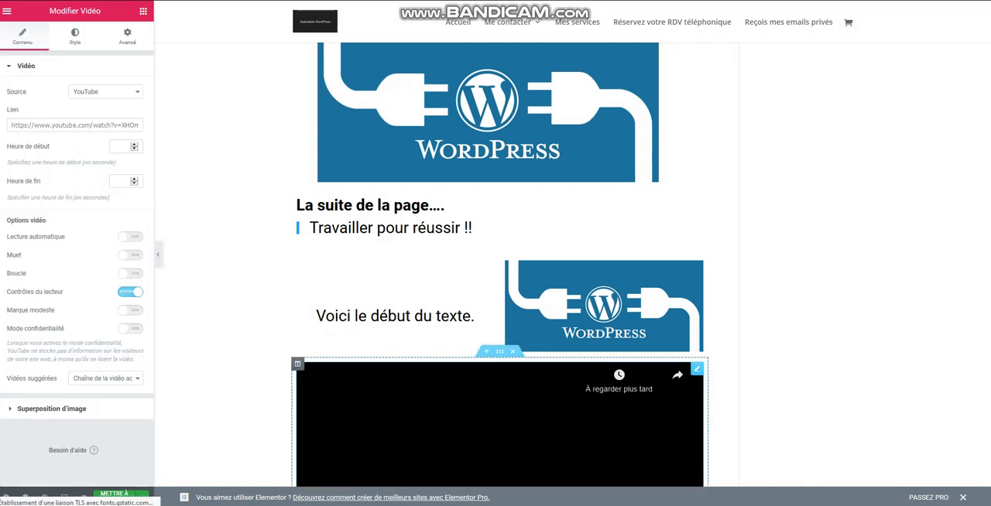
scroll(496, 310, "down", 2)
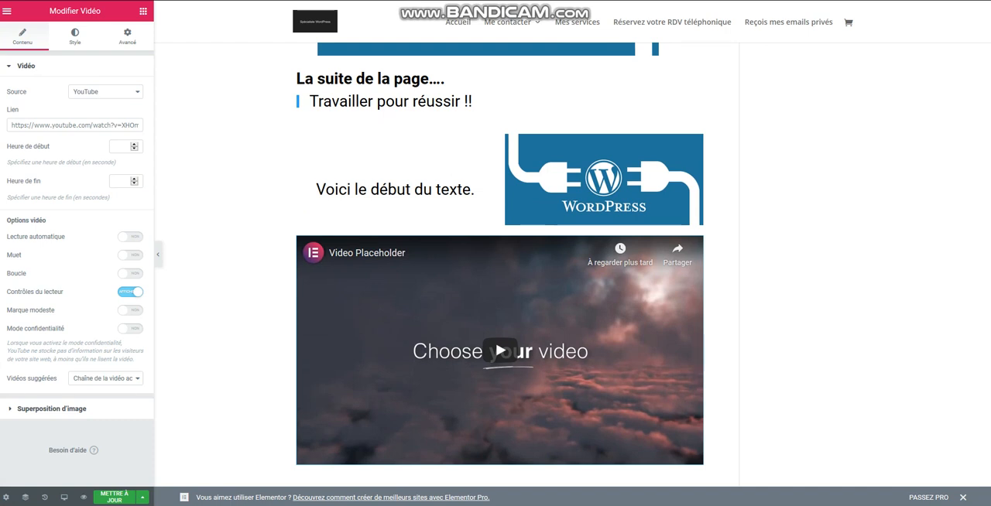
key("ctrl+s")
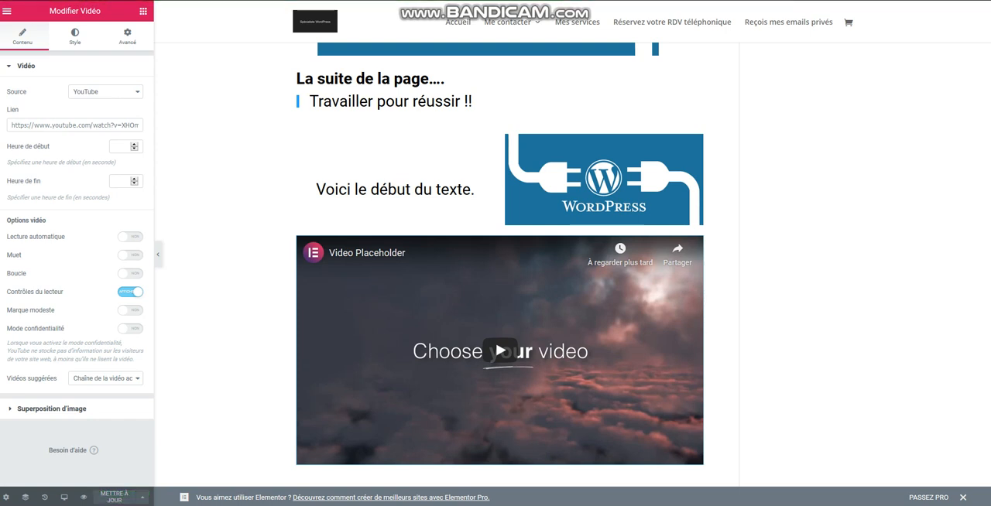
Go back to the WordPress editor and preview the whole page, including the video section.
left_click(7, 11)
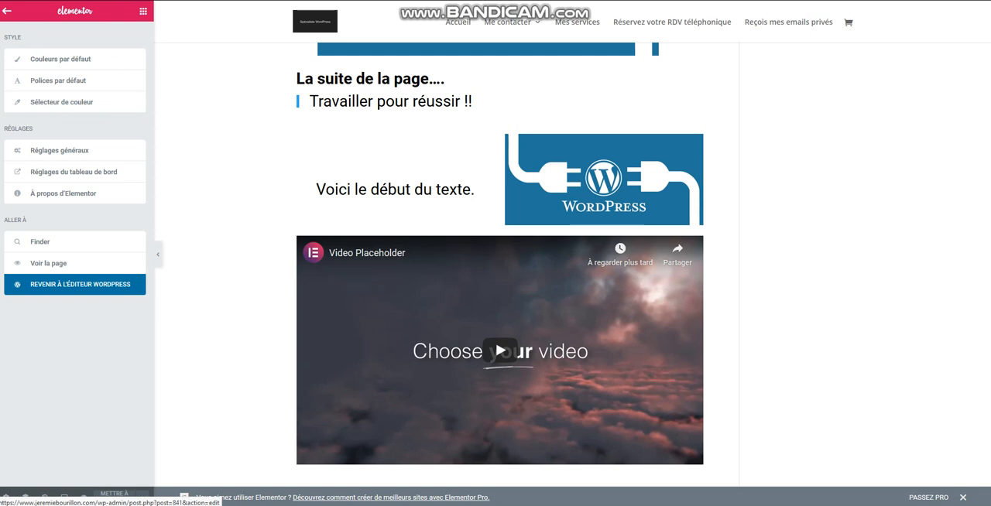
left_click(75, 285)
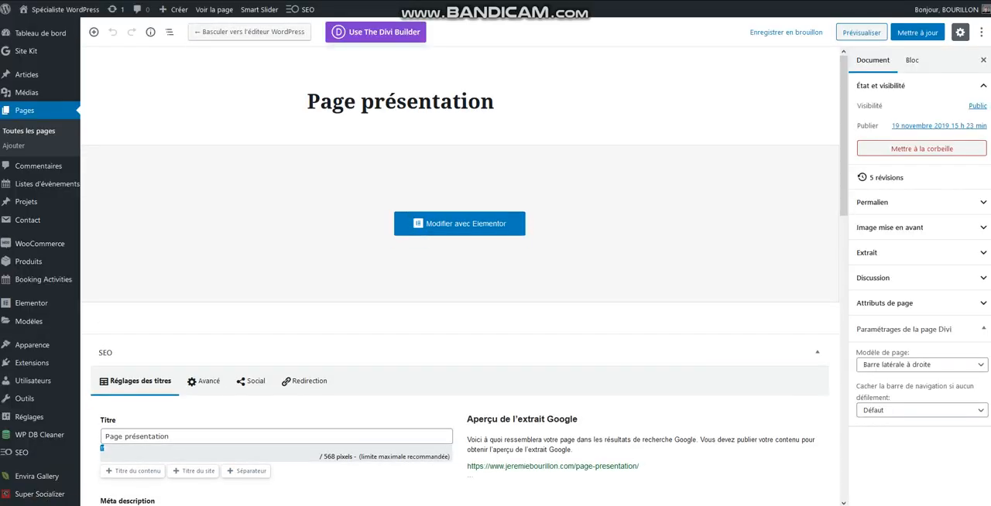
left_click(861, 32)
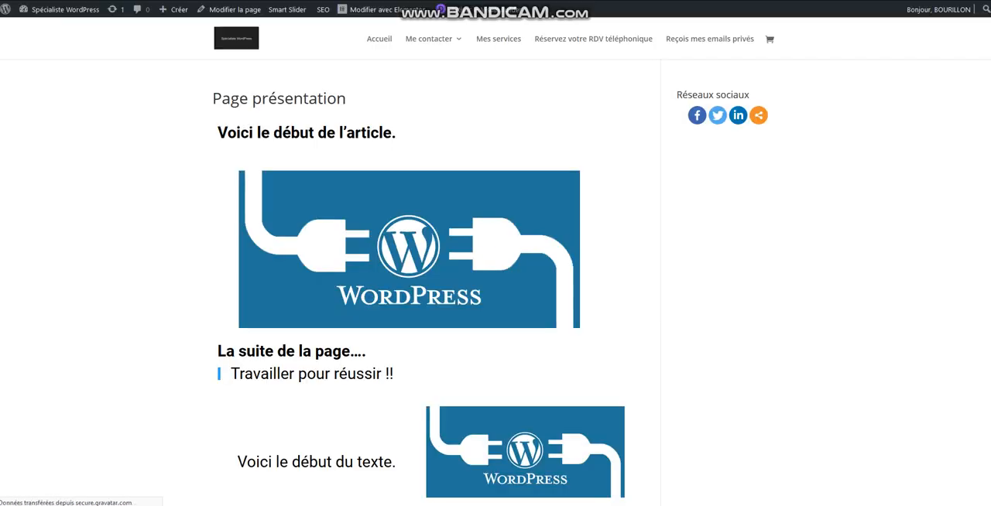
scroll(421, 294, "down", 5)
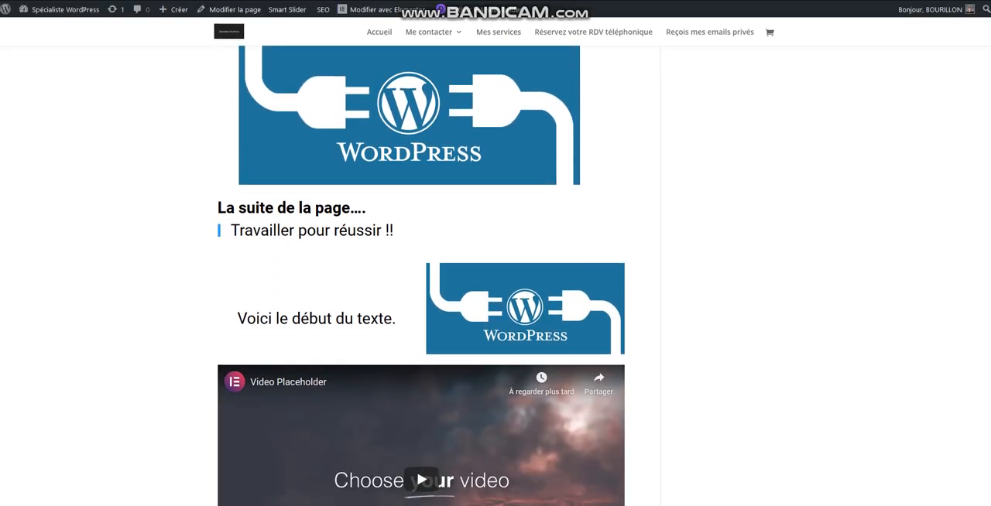
scroll(422, 295, "down", 1)
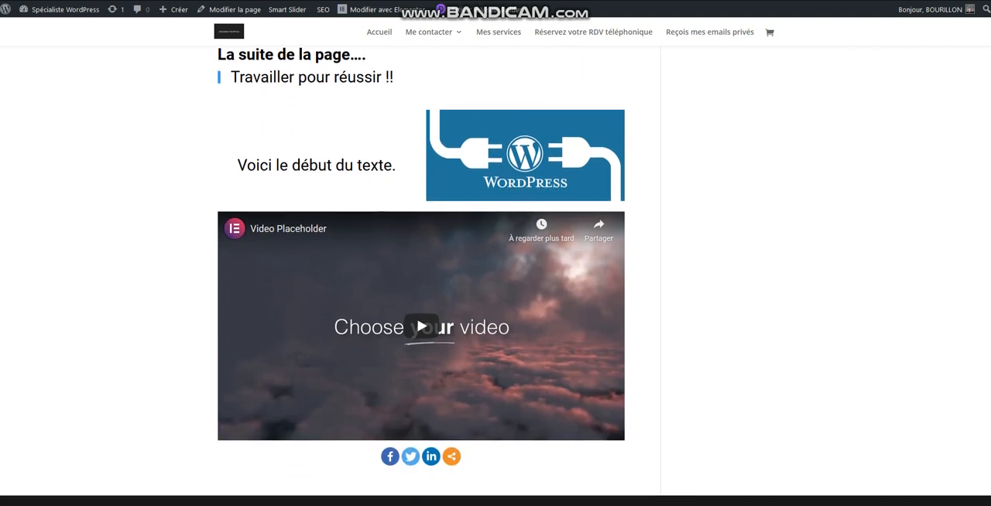
scroll(421, 295, "up", 5)
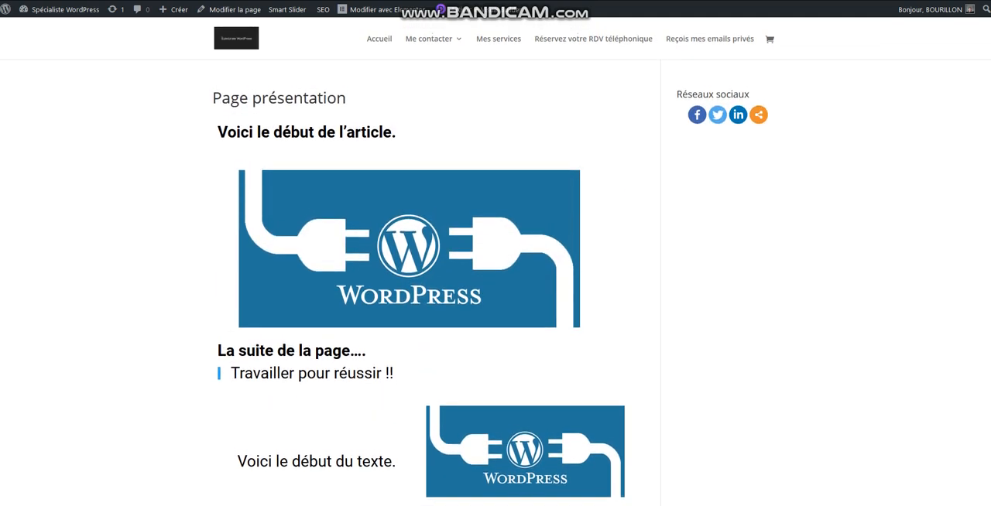